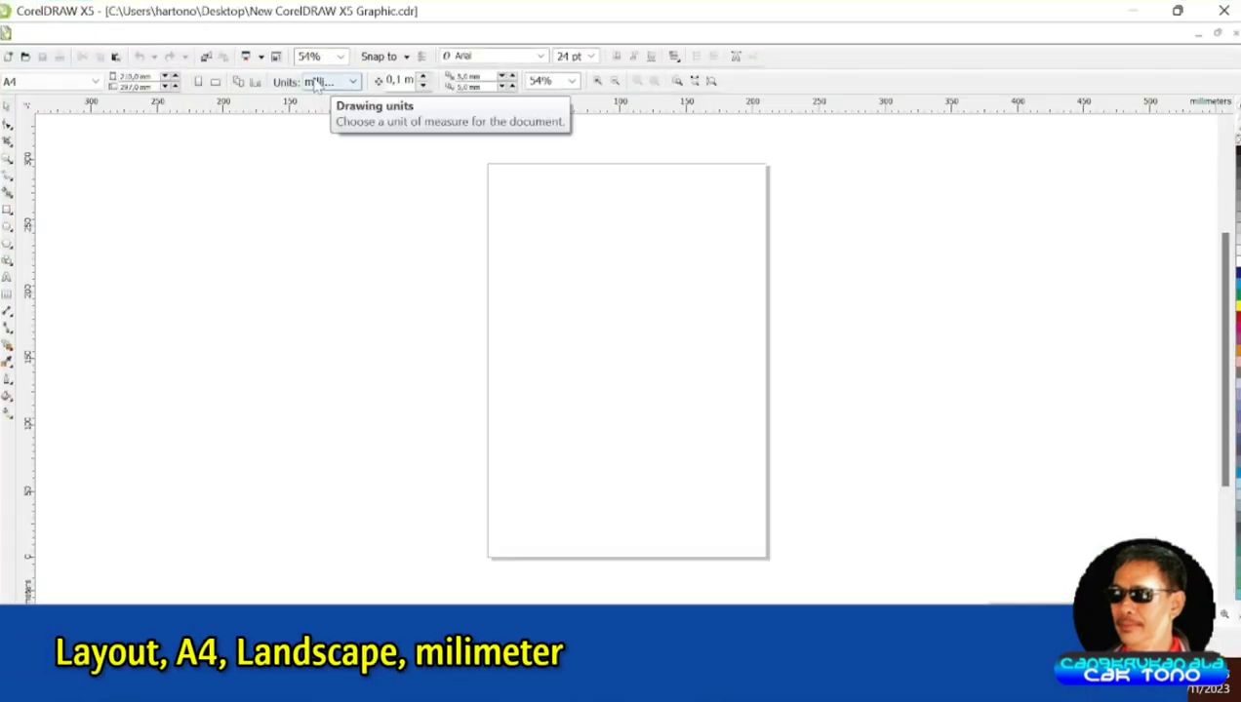
Set the A4 page to landscape and draw a hexagon about 13.6 mm wide and 15.8 mm high on its upper-left part.
click(214, 82)
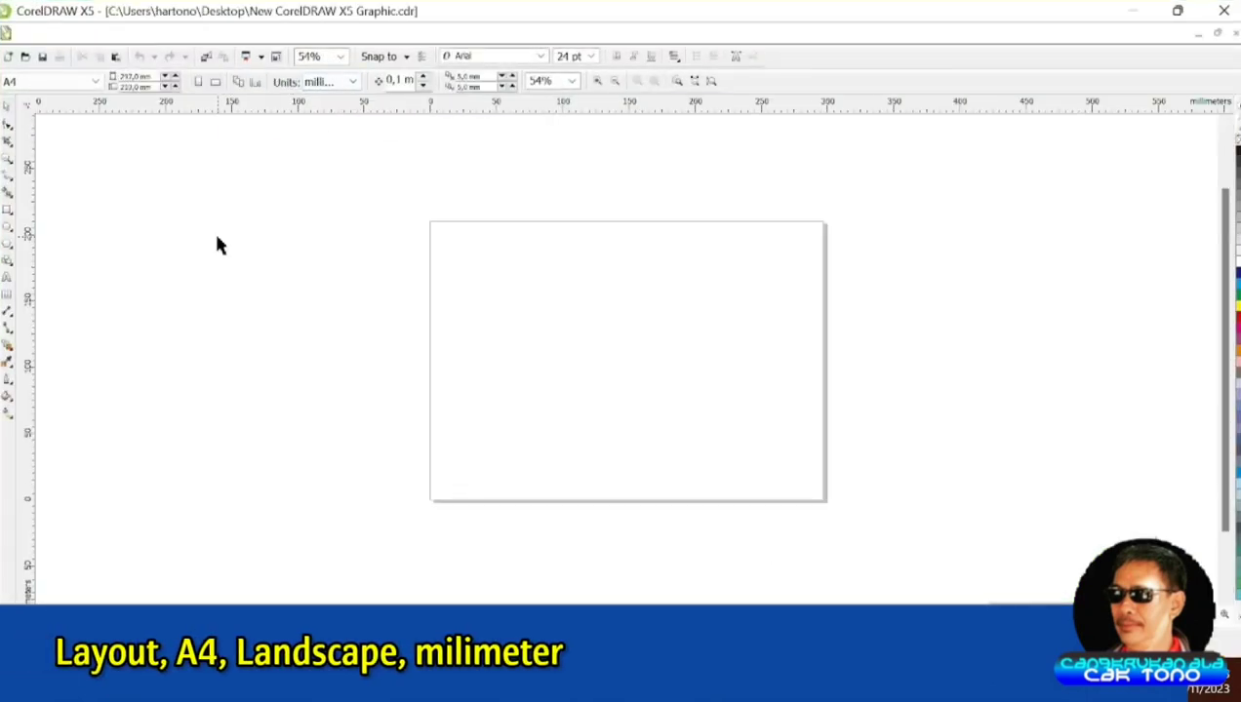
click(8, 242)
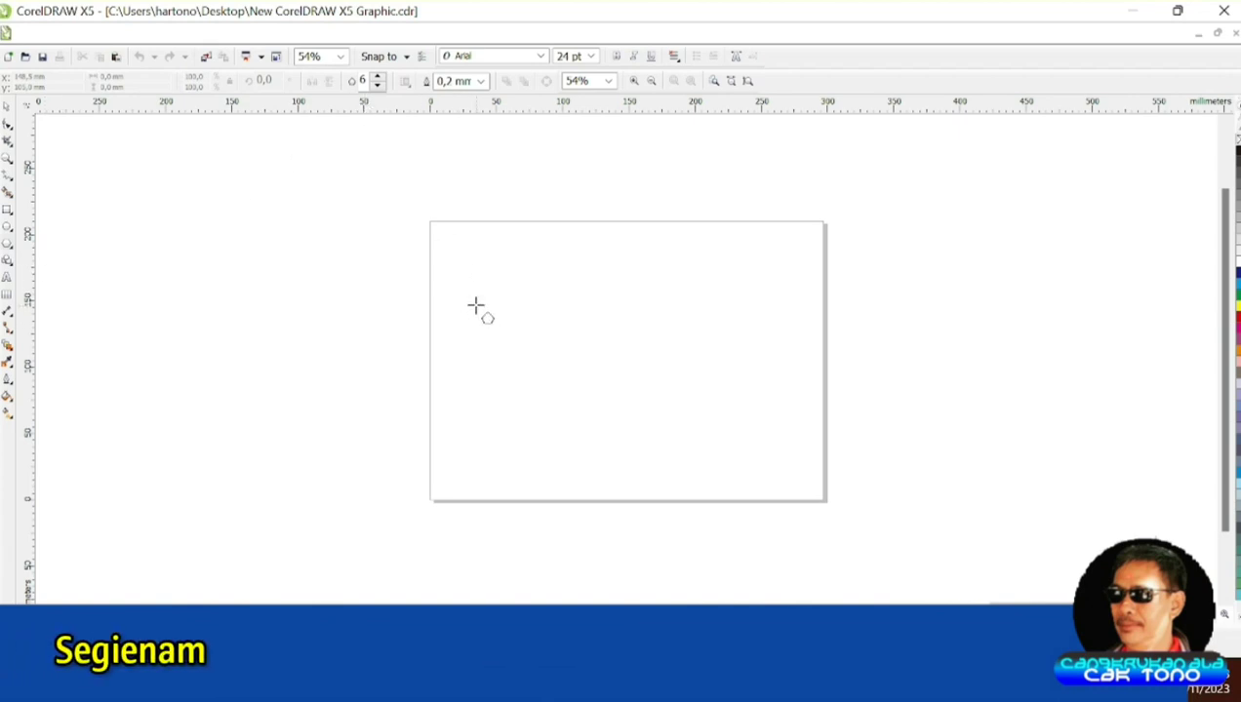
drag(461, 282, 481, 302)
click(7, 106)
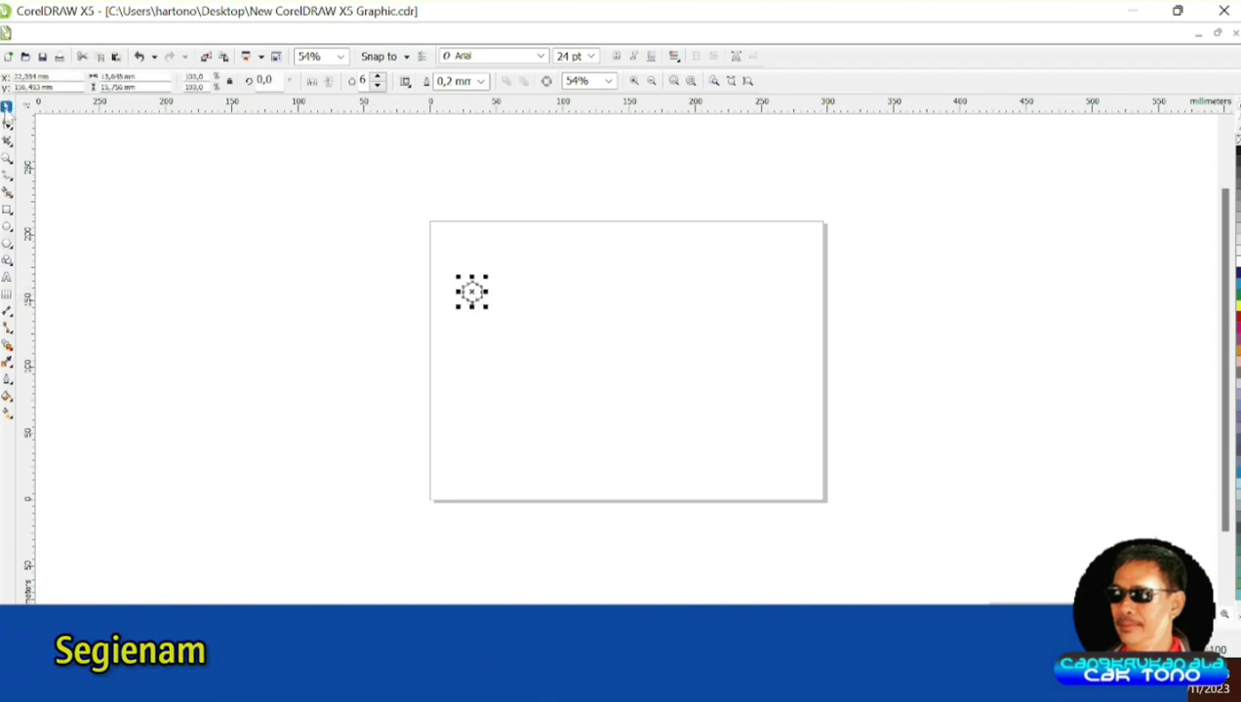
Place a copy of the hexagon directly to its right so that the two share a vertical edge.
click(125, 199)
scroll(464, 286, up, 3)
click(452, 303)
drag(354, 283, 489, 283)
right_click(489, 283)
scroll(458, 279, up, 3)
scroll(527, 288, up, 2)
scroll(524, 360, down, 3)
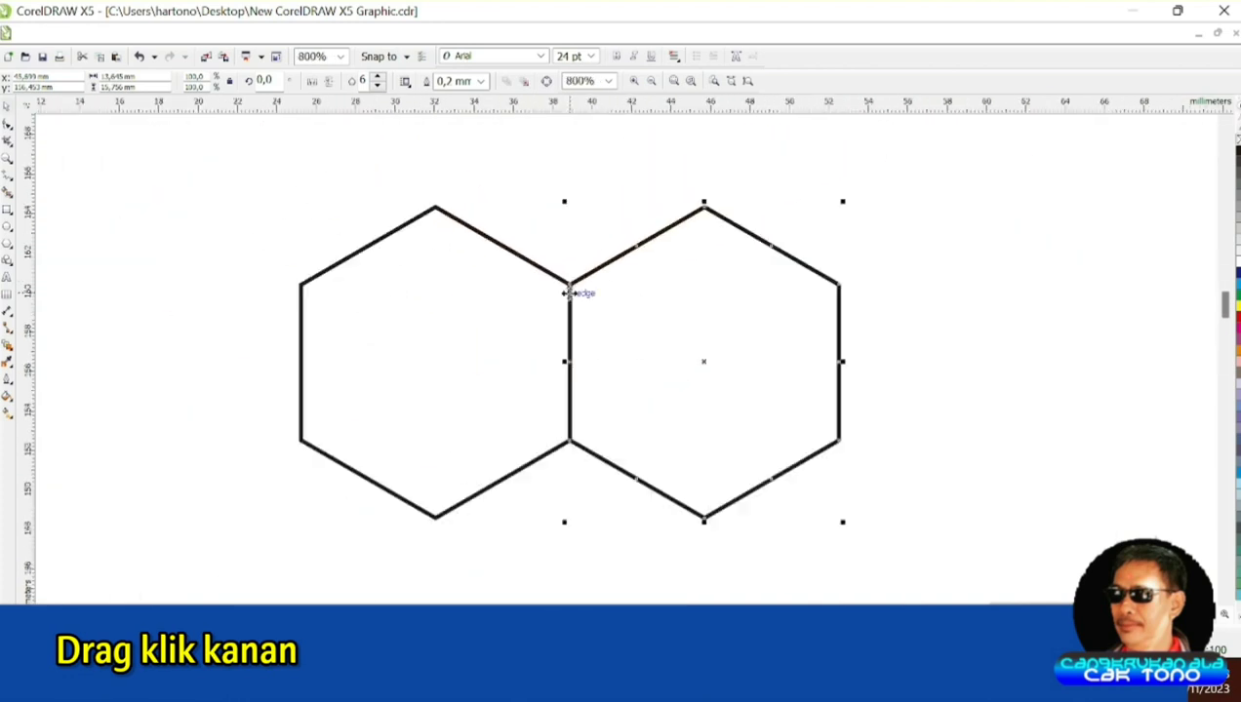
scroll(307, 313, down, 3)
click(307, 313)
scroll(571, 312, up, 1)
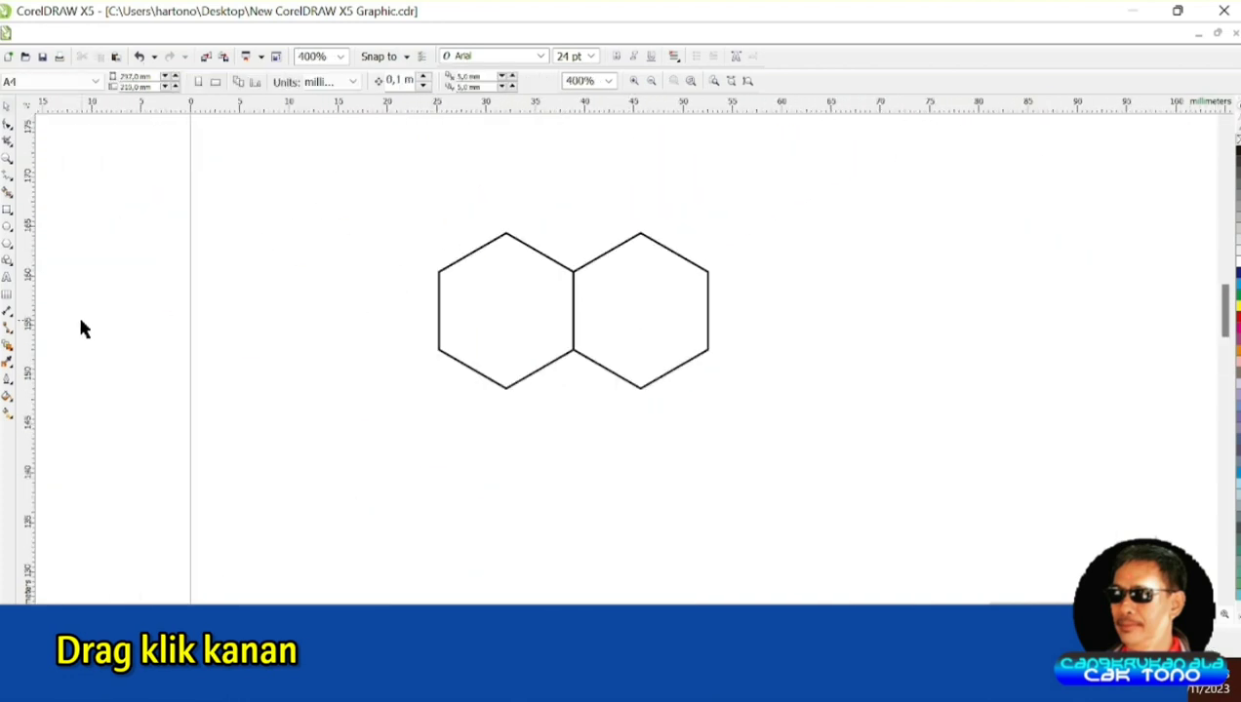
Draw a five-pointed star about 12.4 mm wide and 11.8 mm high to the left of the hexagons.
click(9, 246)
click(12, 254)
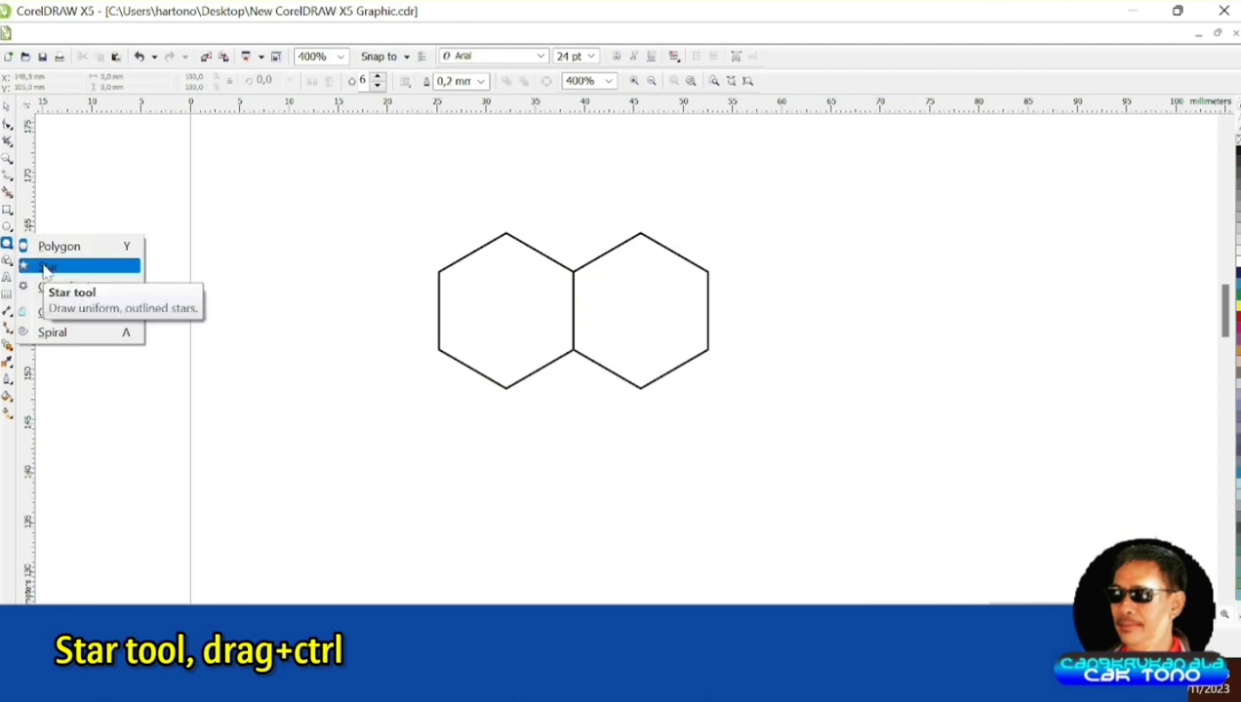
click(44, 267)
drag(272, 283, 398, 408)
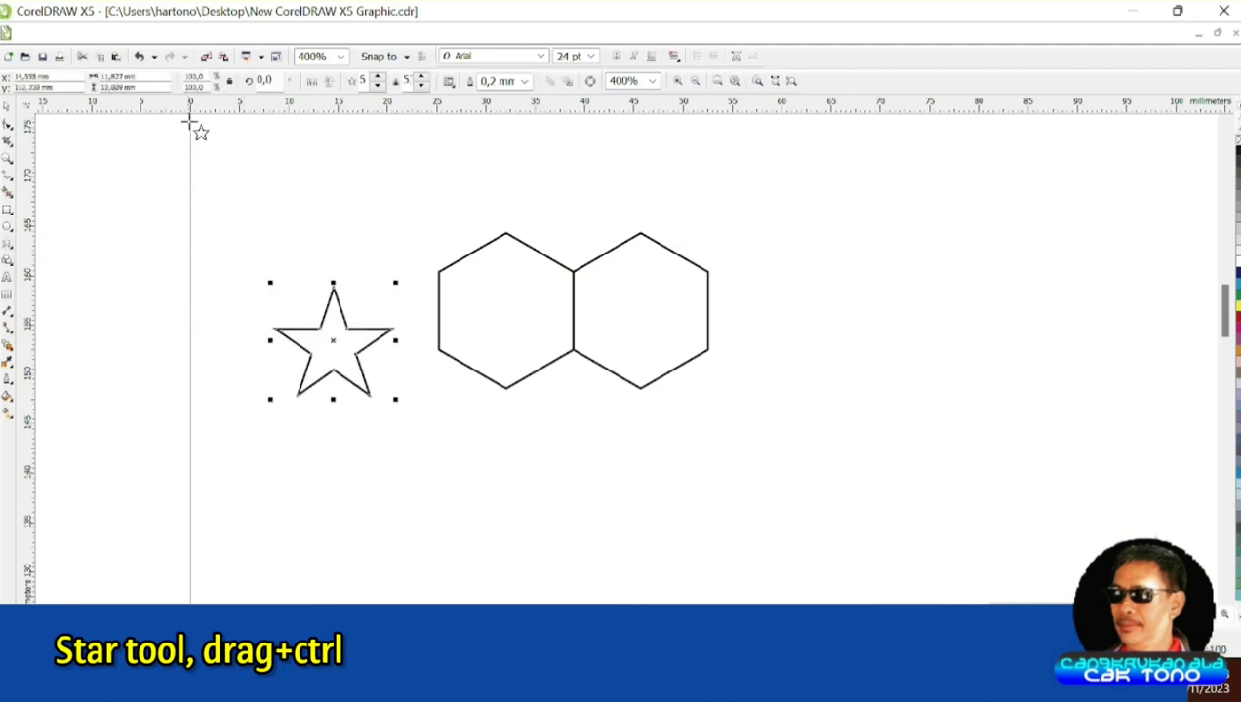
key(ctrl+z)
drag(285, 276, 360, 402)
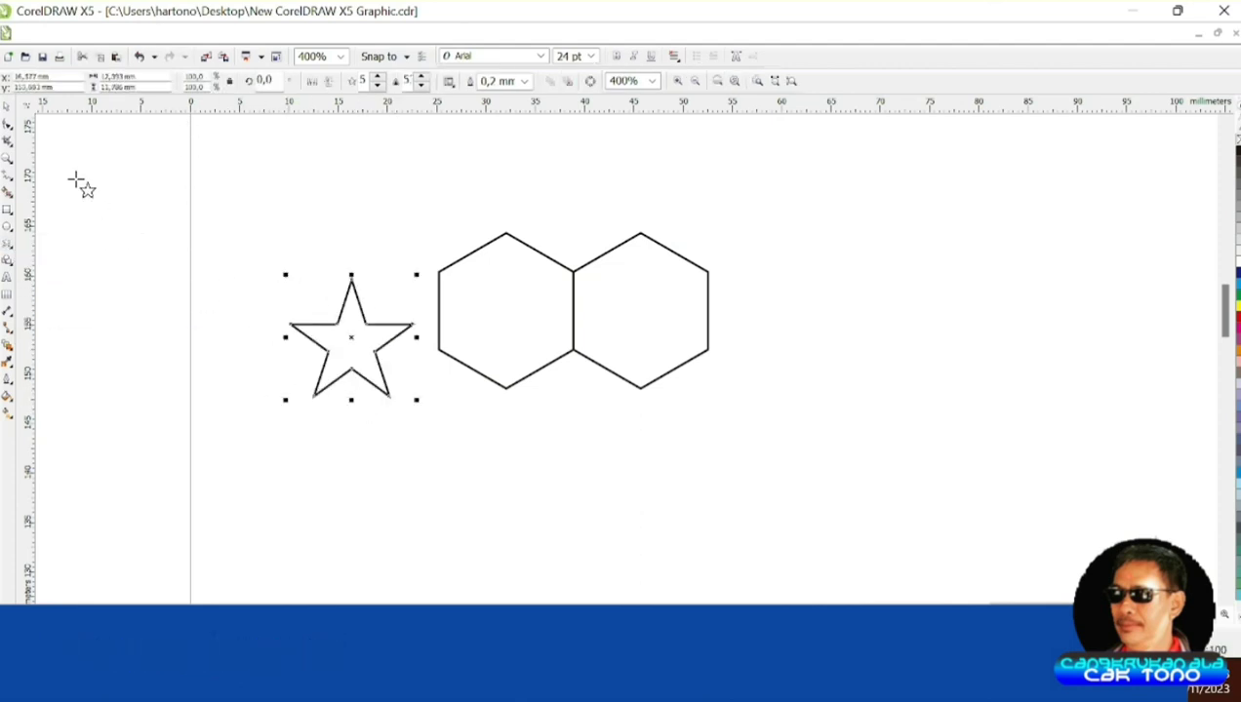
Move the star into the middle of the left hexagon.
click(6, 109)
drag(351, 337, 478, 291)
scroll(524, 328, up, 2)
scroll(539, 380, up, 1)
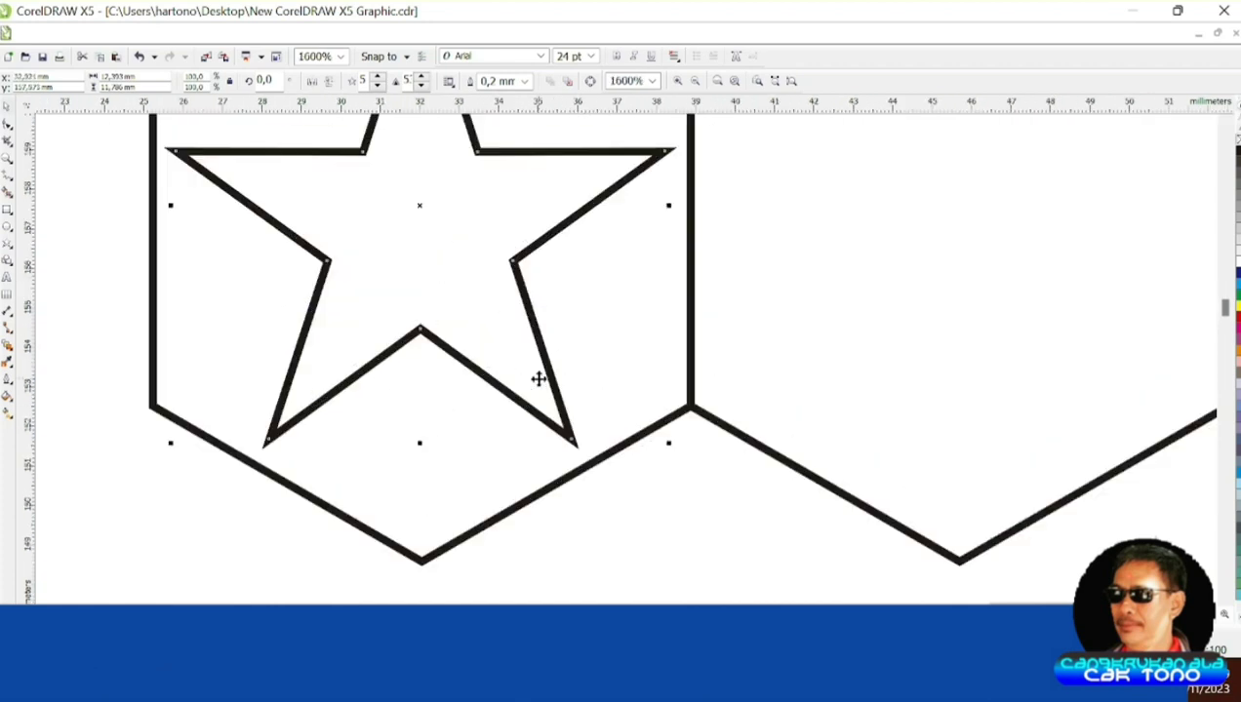
Scale the star to about 73.7 percent and adjust its position inside the left hexagon.
scroll(539, 380, down, 2)
click(390, 432)
click(505, 416)
scroll(536, 442, up, 1)
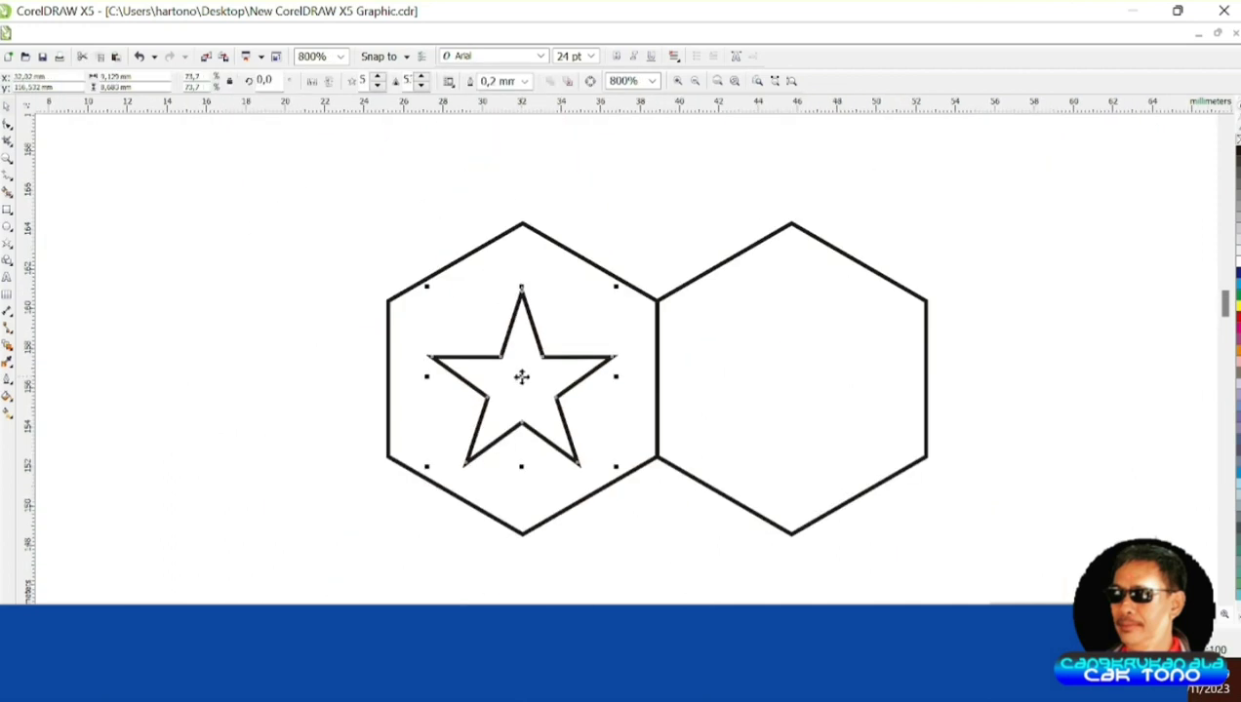
drag(520, 376, 517, 371)
scroll(474, 367, down, 1)
click(382, 376)
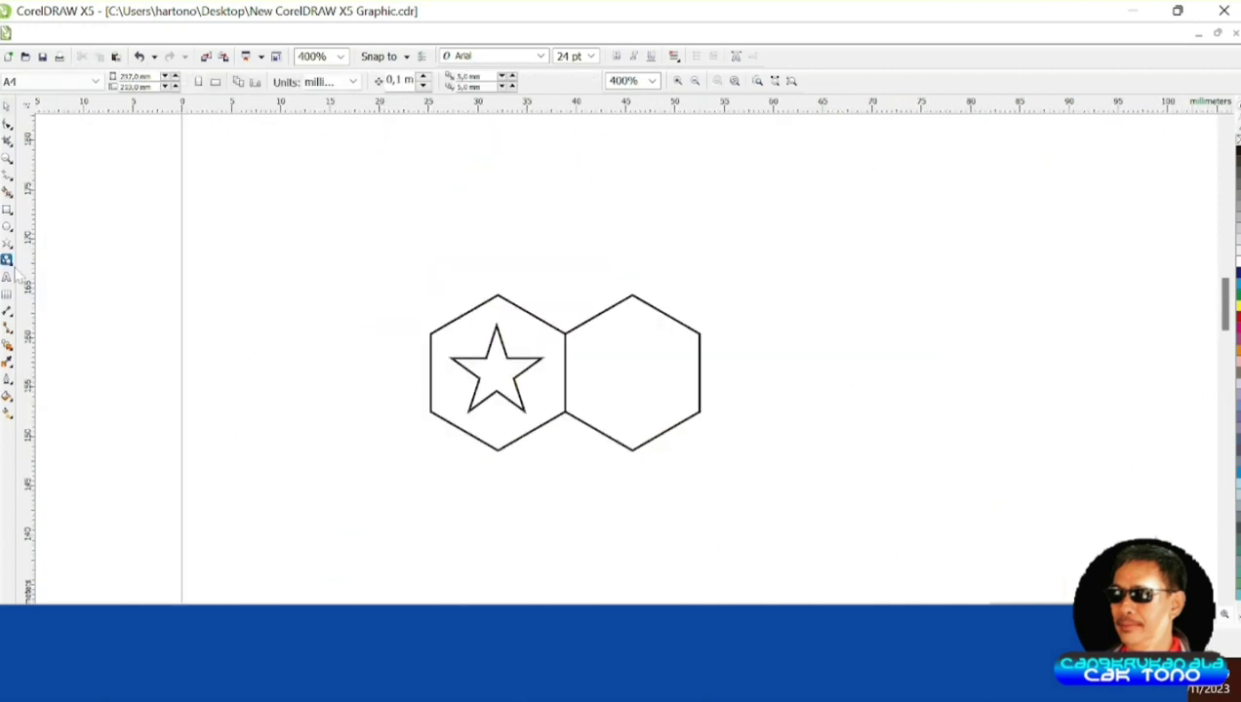
Use Smart Fill to fill the left hexagon's area around the star with black.
click(7, 193)
click(158, 82)
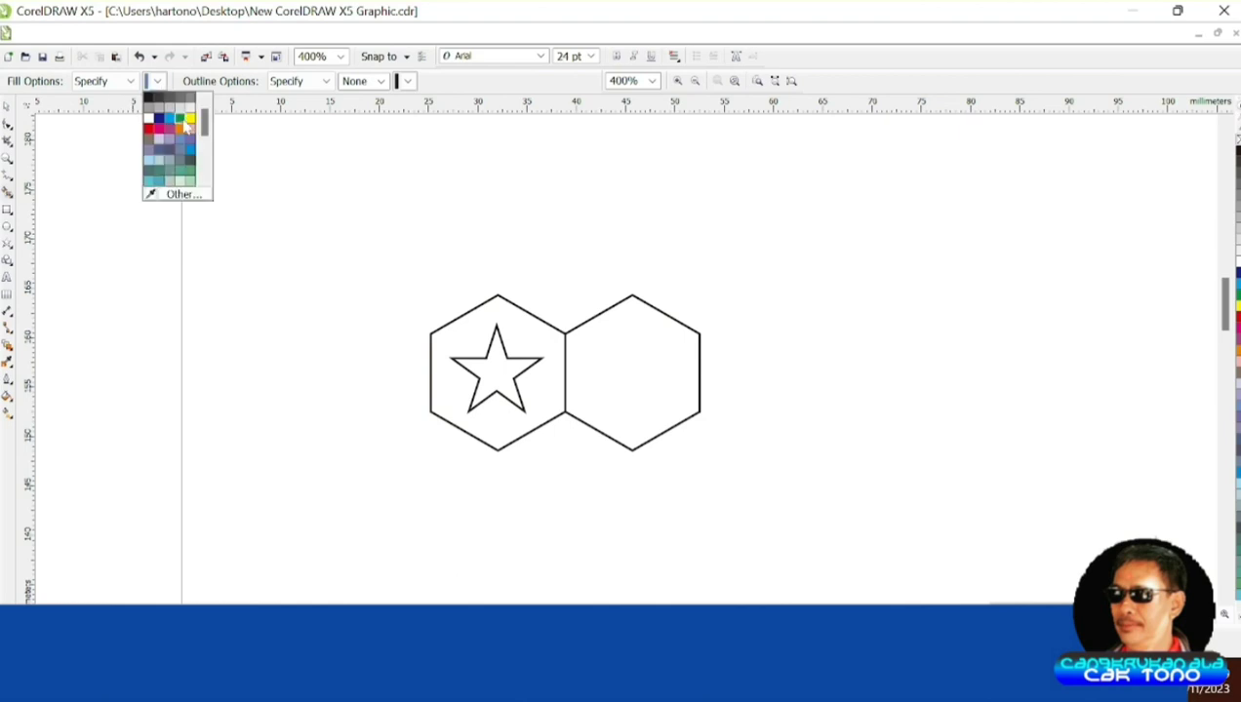
drag(208, 121, 208, 178)
click(190, 181)
click(482, 334)
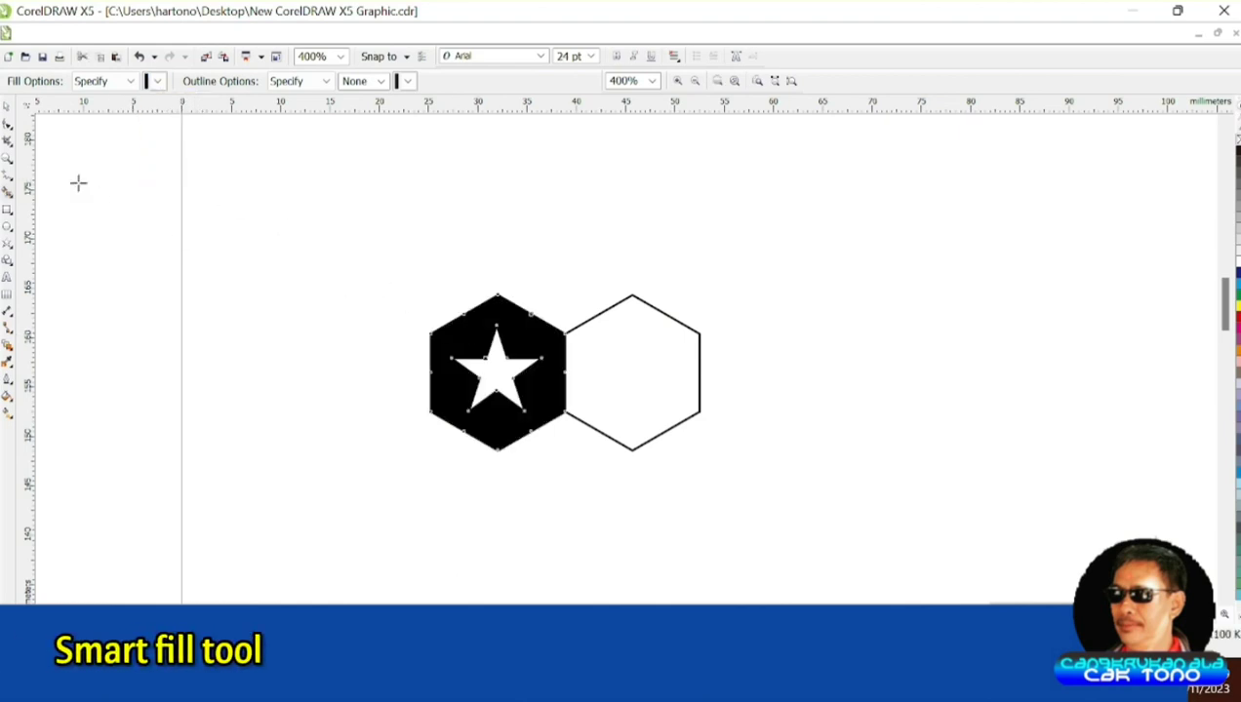
Color the star's outline yellow and set its outline width to None.
key(space)
scroll(482, 366, up, 2)
right_click(1235, 304)
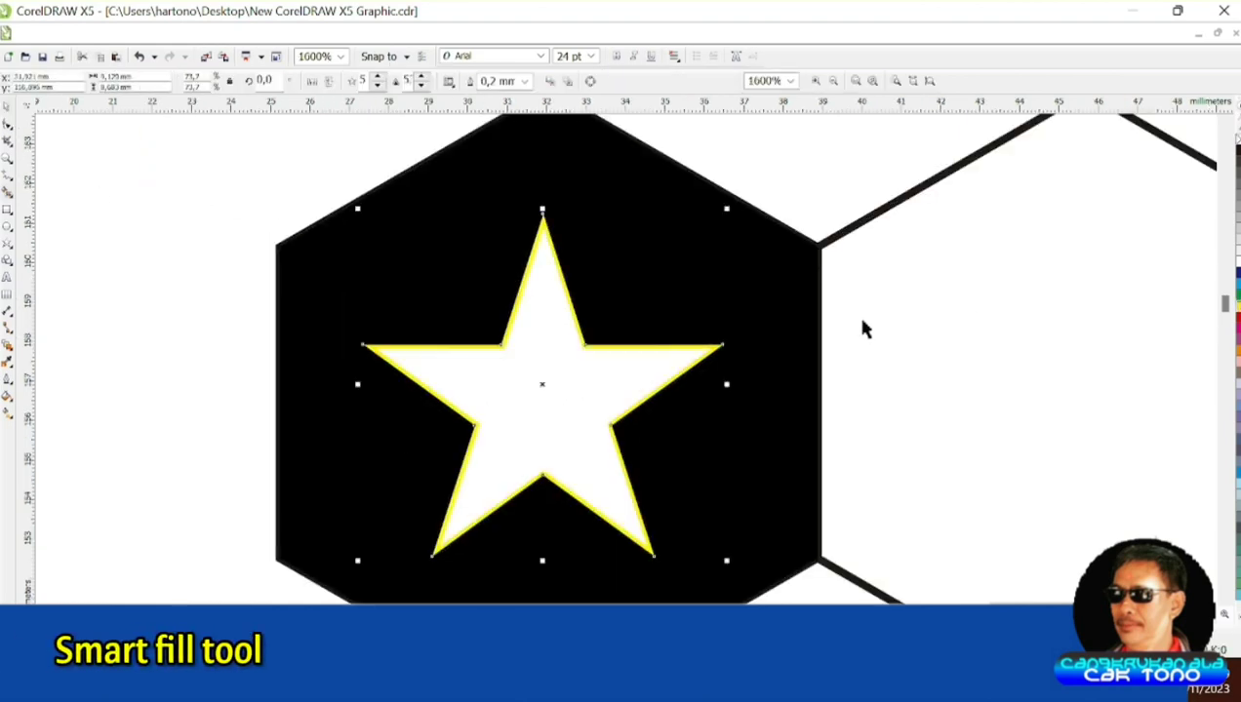
scroll(459, 402, up, 2)
scroll(443, 373, down, 2)
scroll(442, 374, down, 1)
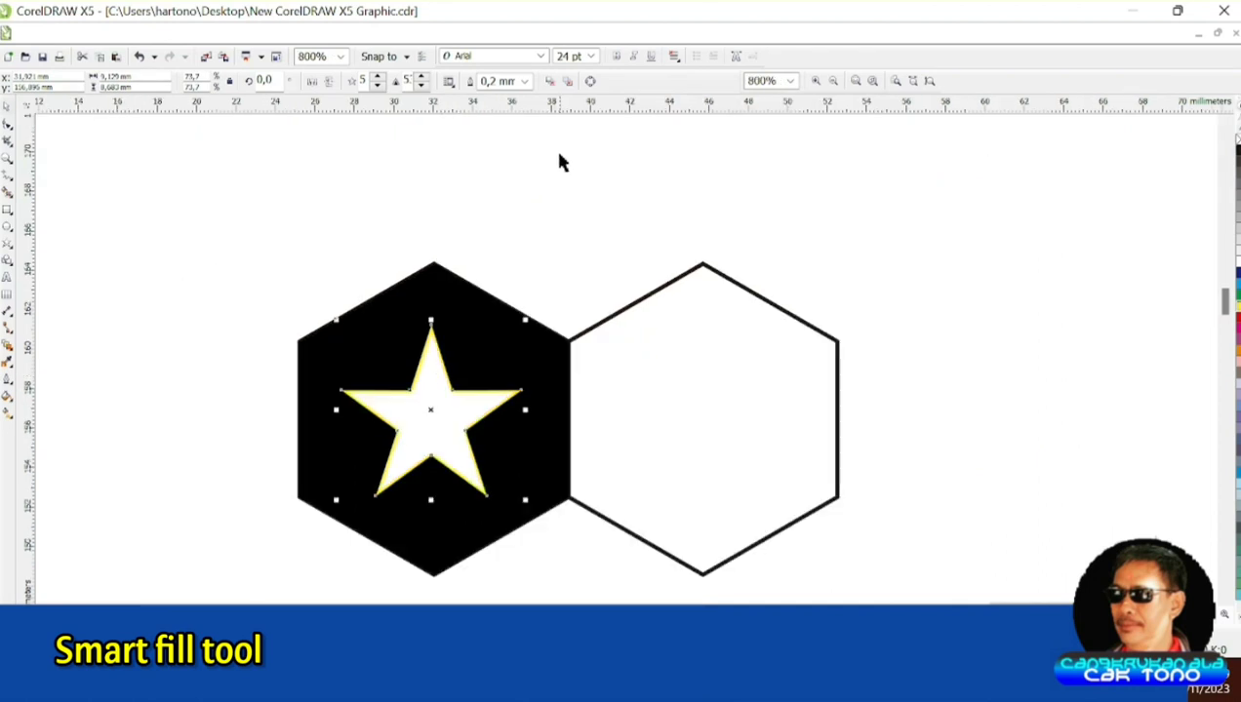
click(524, 81)
click(503, 100)
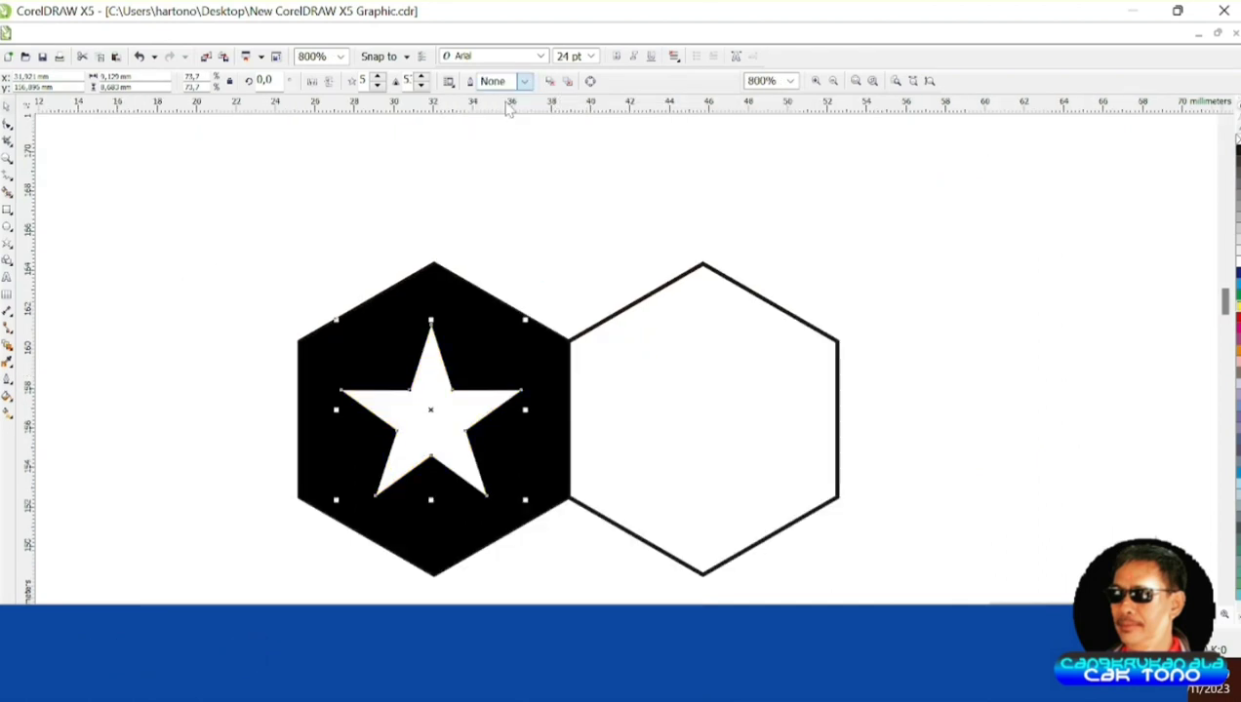
Select the black hexagon together with its star and group them.
click(259, 367)
scroll(331, 375, down, 3)
drag(402, 435, 402, 435)
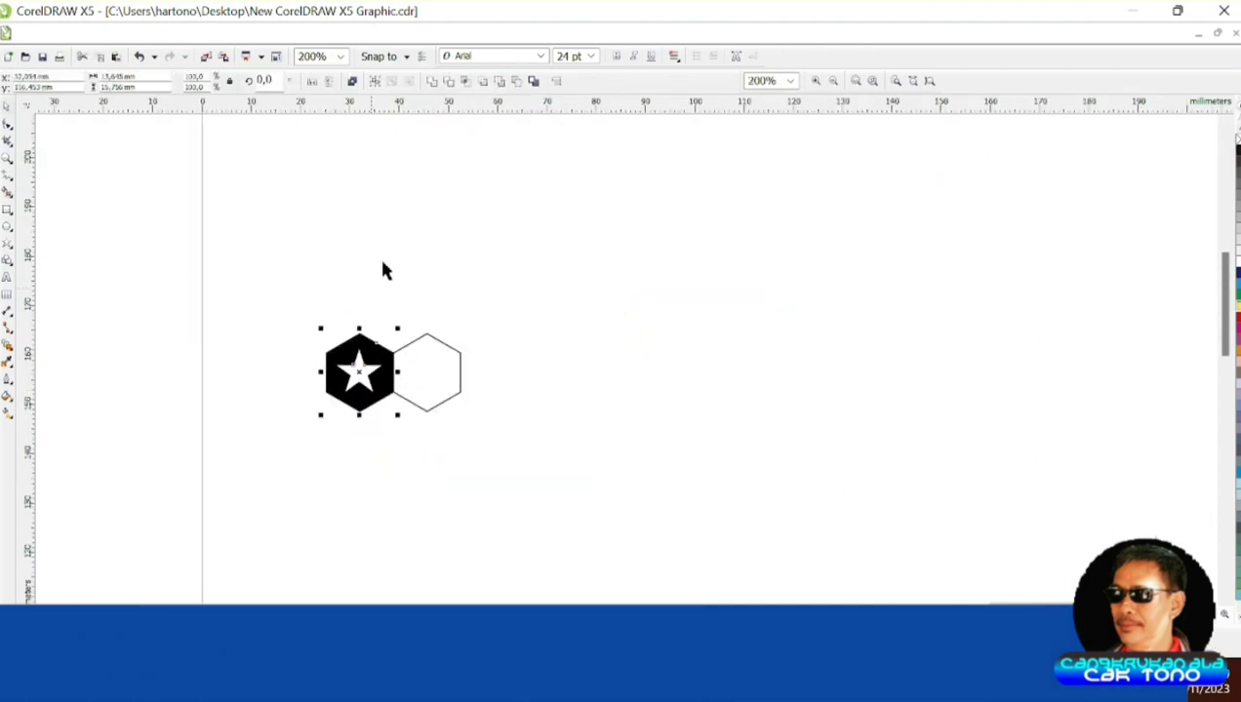
click(375, 82)
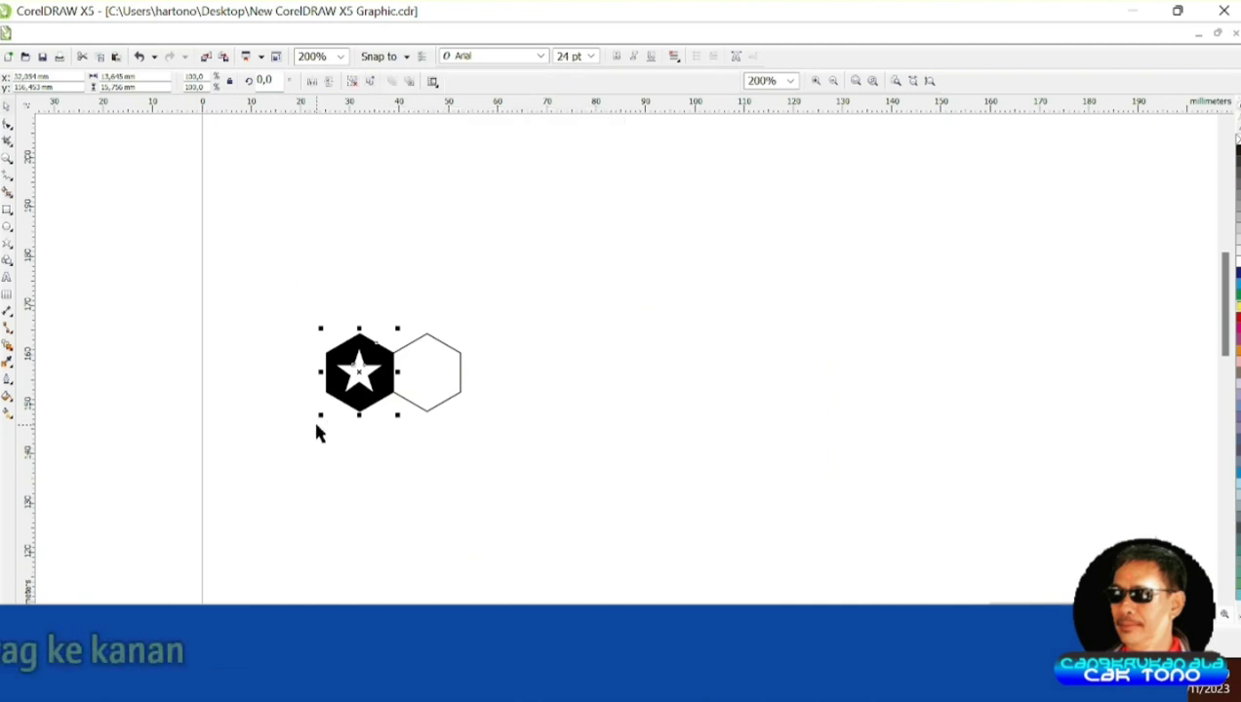
Copy the blank hexagon edge to edge to its right, and add a copy of the starred black hexagon at the row's end.
click(393, 359)
drag(395, 361, 463, 361)
click(351, 405)
drag(328, 362, 527, 353)
Duplicate the two blank hexagons and the end starred hexagon to the right five times, extending the row to seven starred hexagons.
click(426, 462)
drag(431, 383, 624, 437)
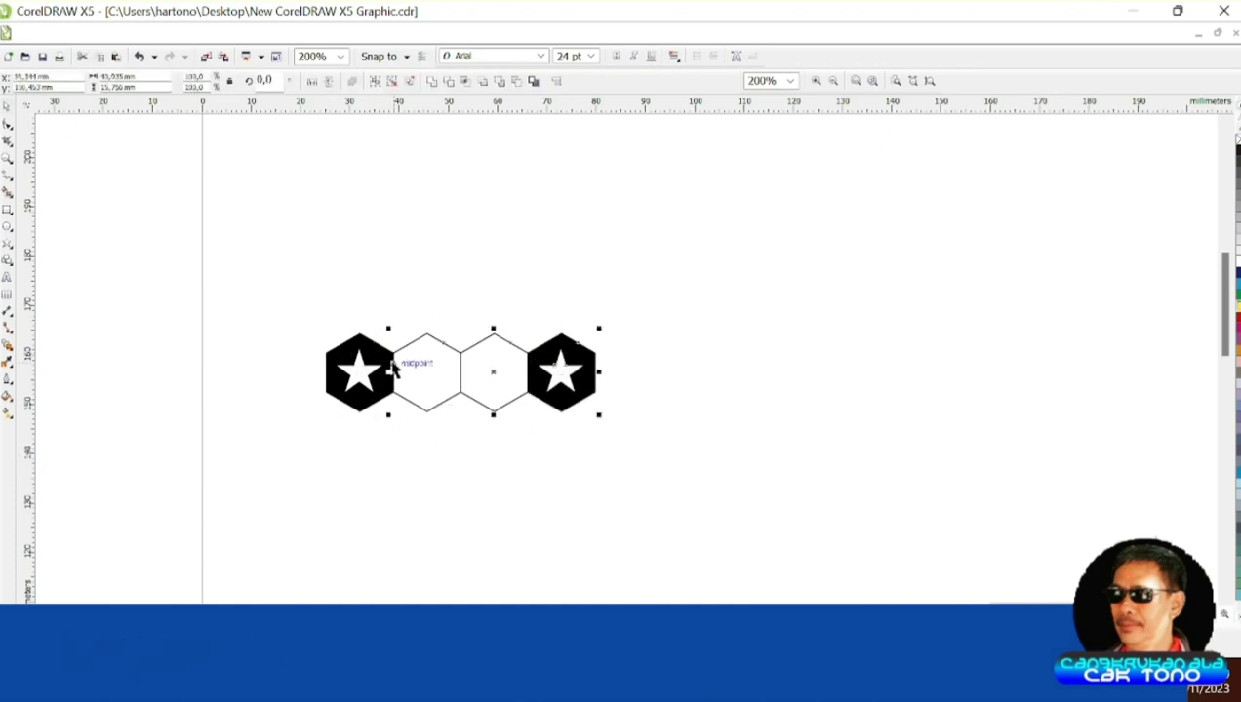
drag(394, 353, 595, 354)
scroll(259, 436, down, 1)
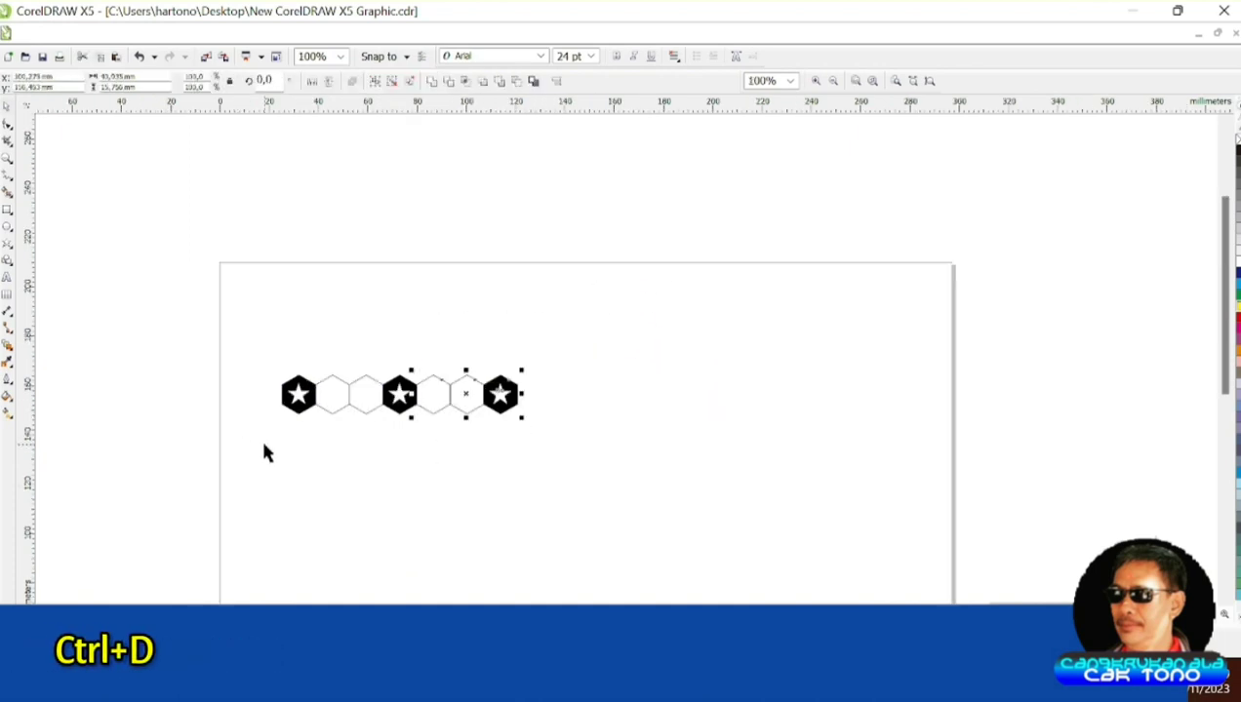
key(ctrl+d)
key(ctrl+d)
key(ctrl+d)
key(ctrl+d)
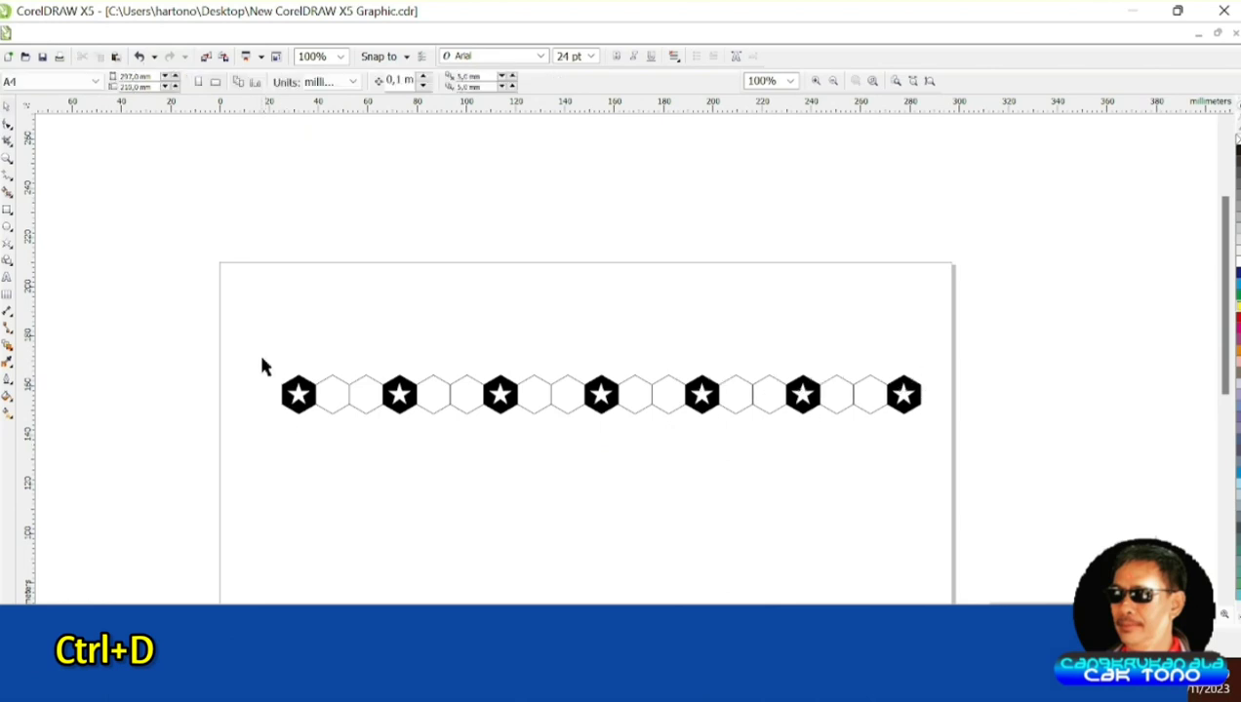
Copy the whole row into a staggered row nested below it, and add a blank hexagon copy at the lower row's start.
drag(264, 363, 930, 455)
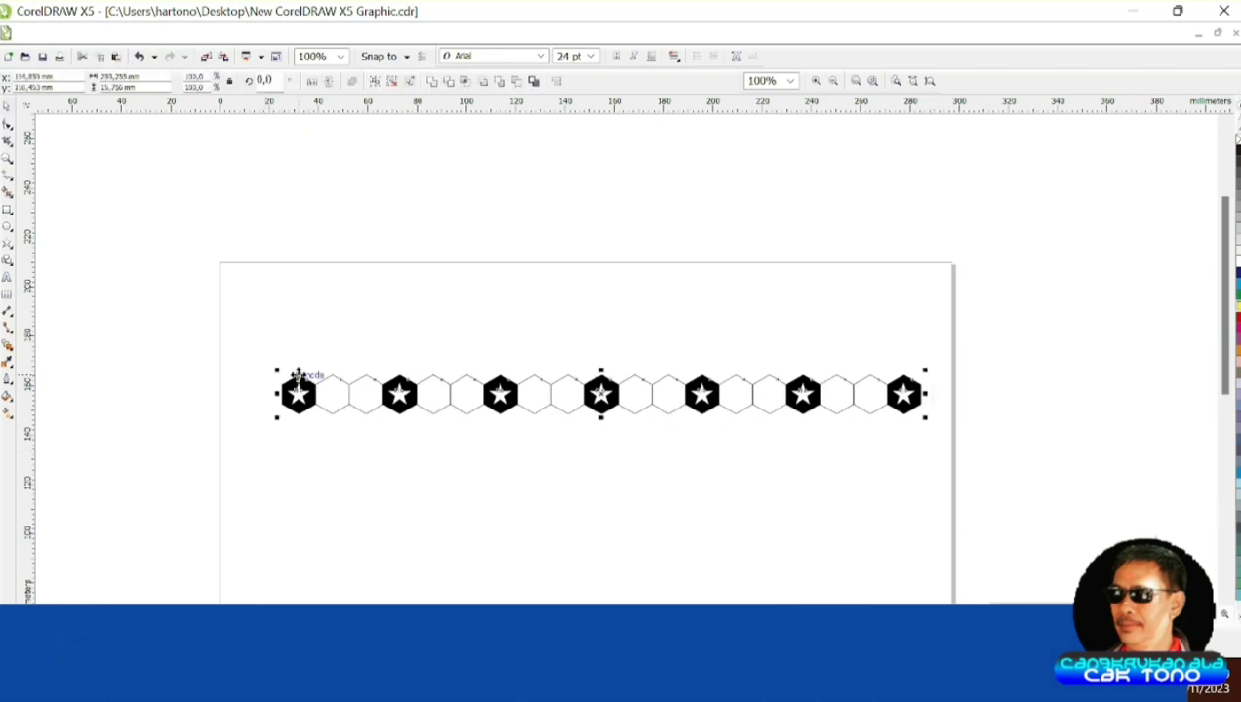
drag(298, 383, 349, 410)
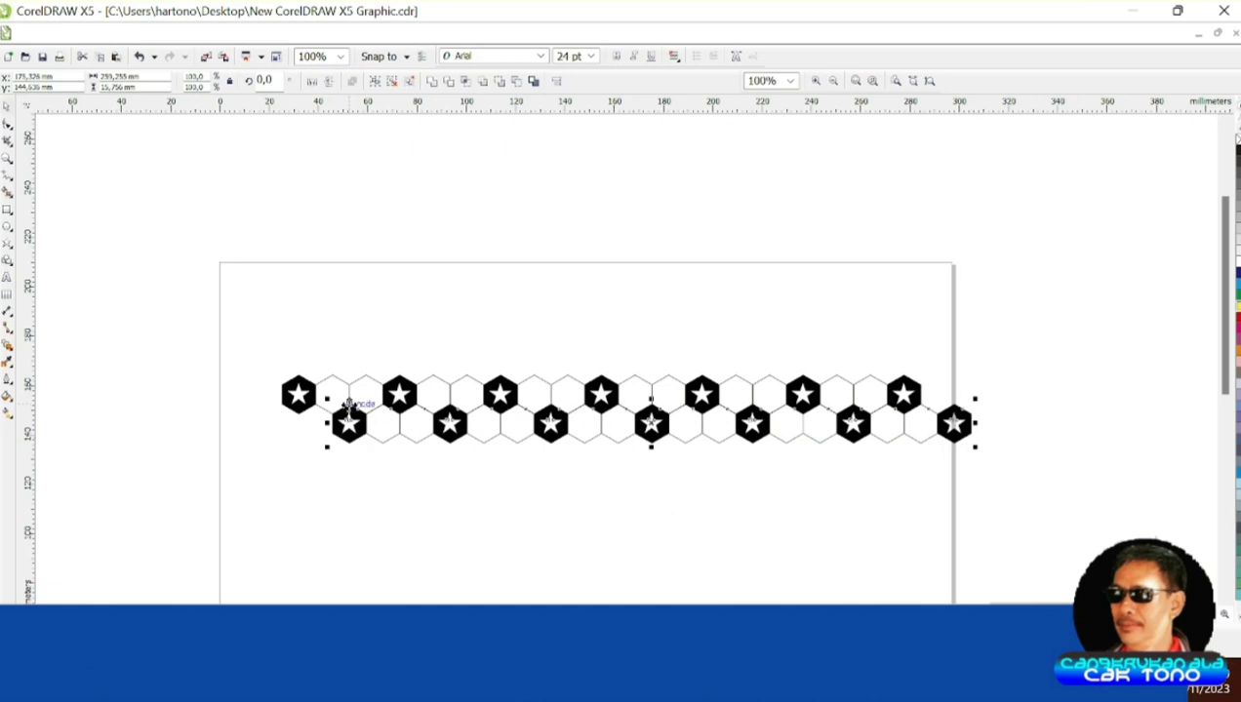
click(349, 404)
scroll(340, 373, up, 1)
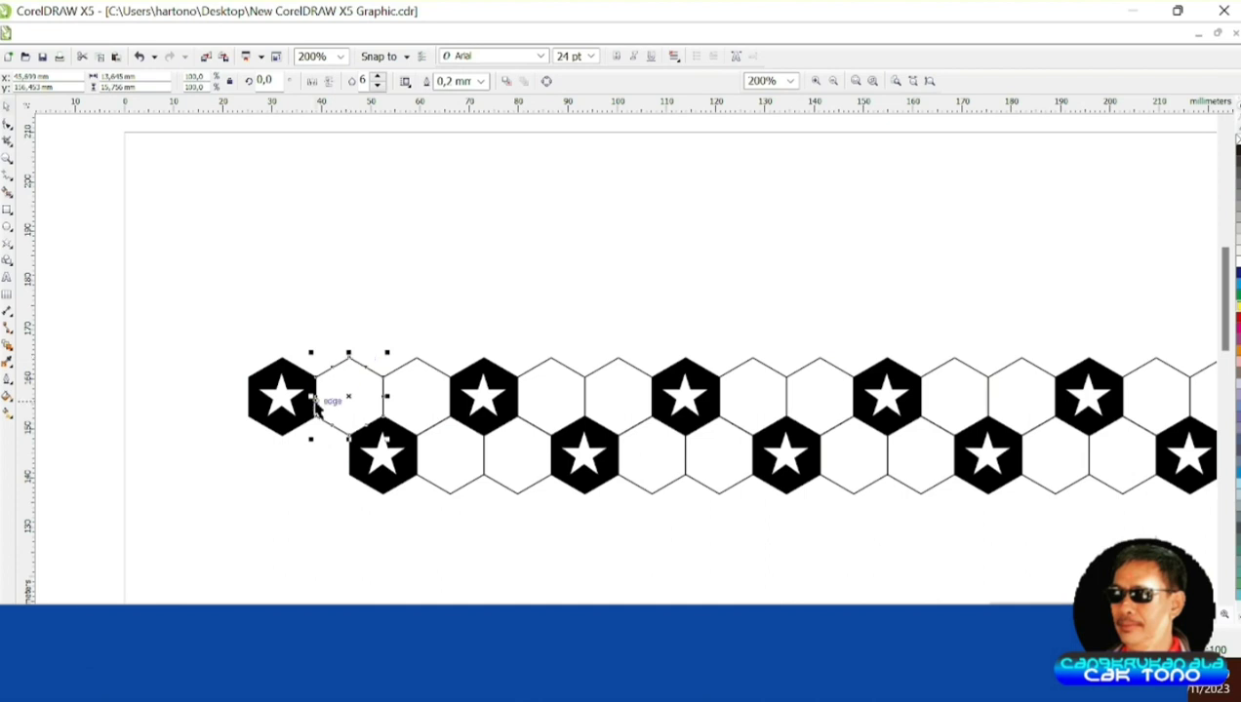
drag(388, 388, 358, 445)
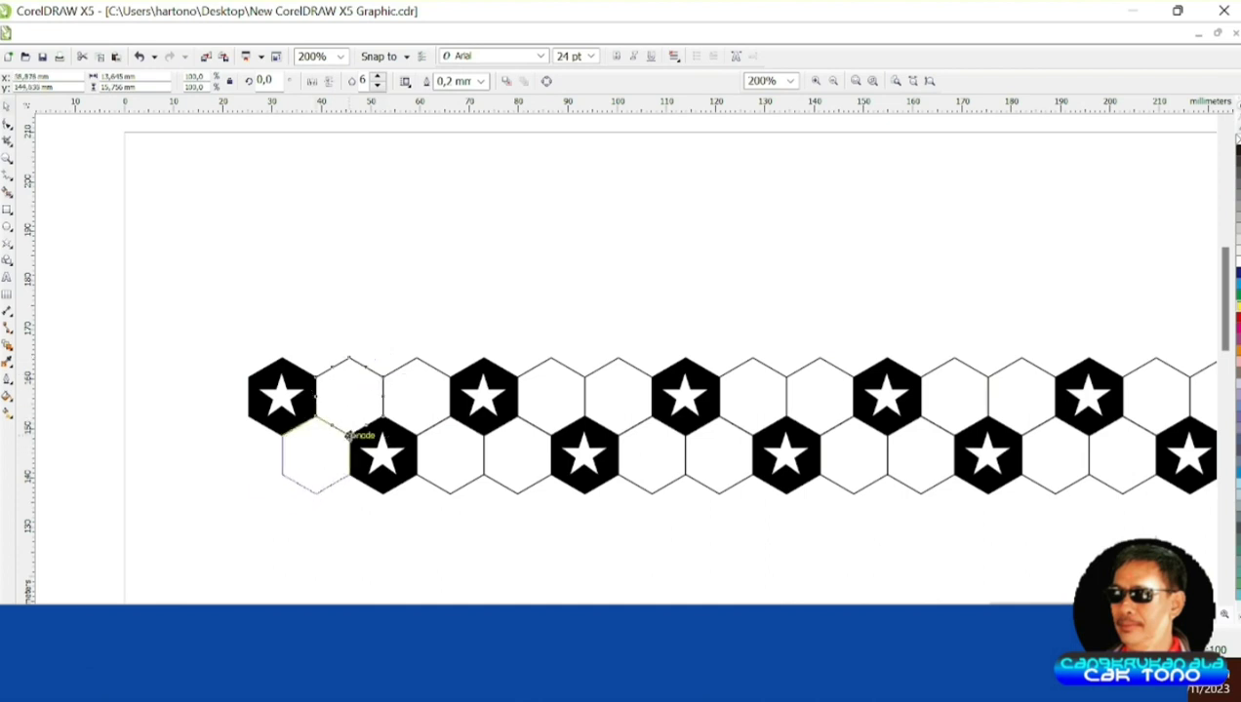
click(217, 396)
scroll(216, 396, down, 1)
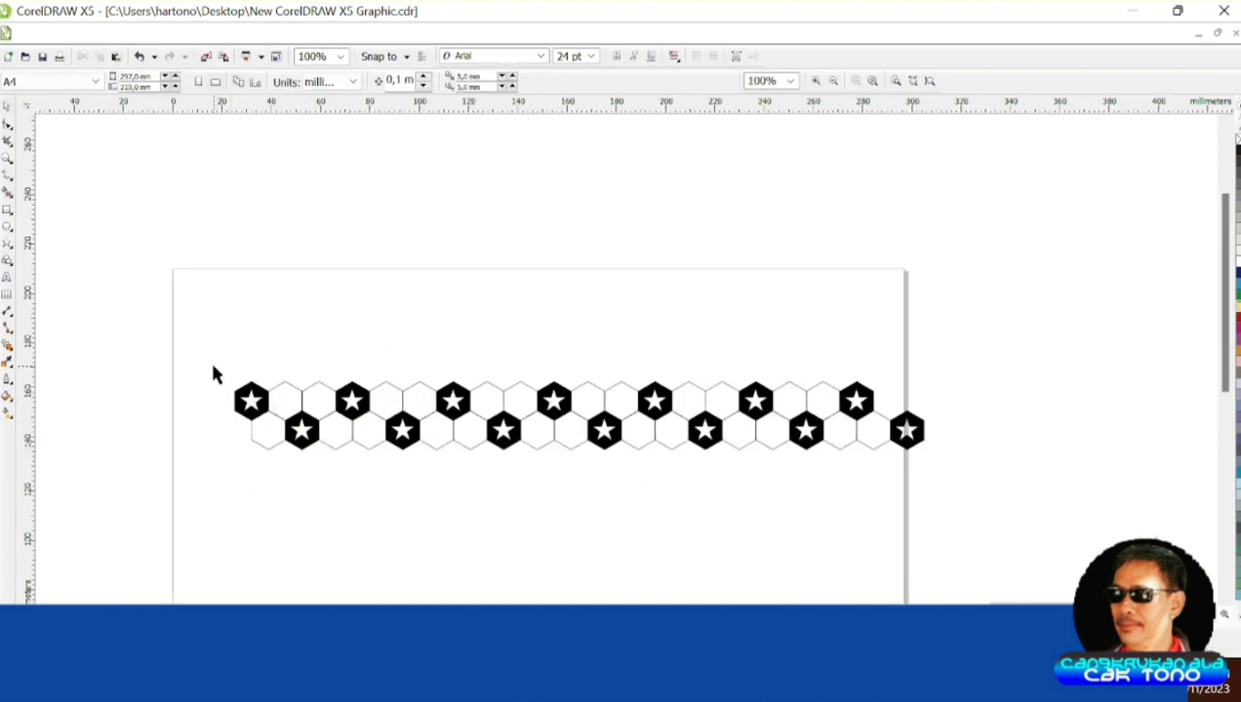
Copy both hexagon rows directly below and repeat the duplication four times to build a twelve-row honeycomb pattern.
drag(205, 363, 935, 489)
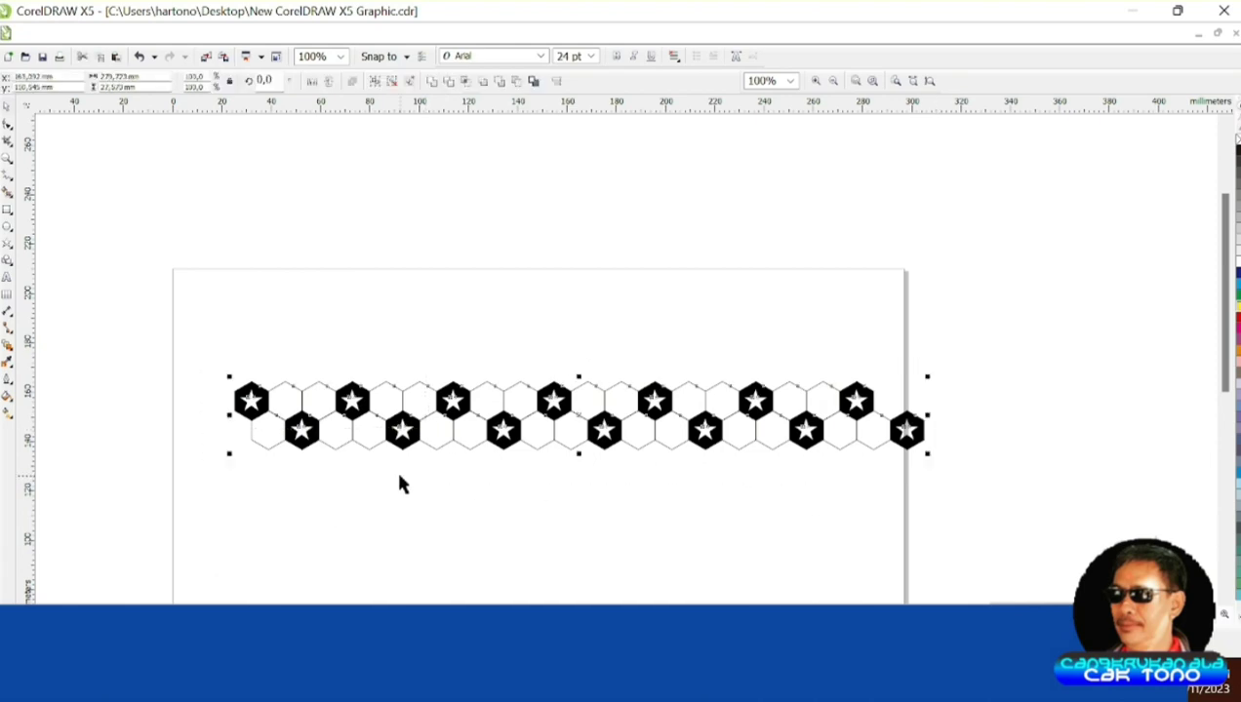
drag(251, 381, 251, 441)
right_click(250, 441)
scroll(288, 444, up, 3)
scroll(303, 435, down, 4)
key(ctrl+r)
key(ctrl+r)
key(ctrl+r)
key(ctrl+r)
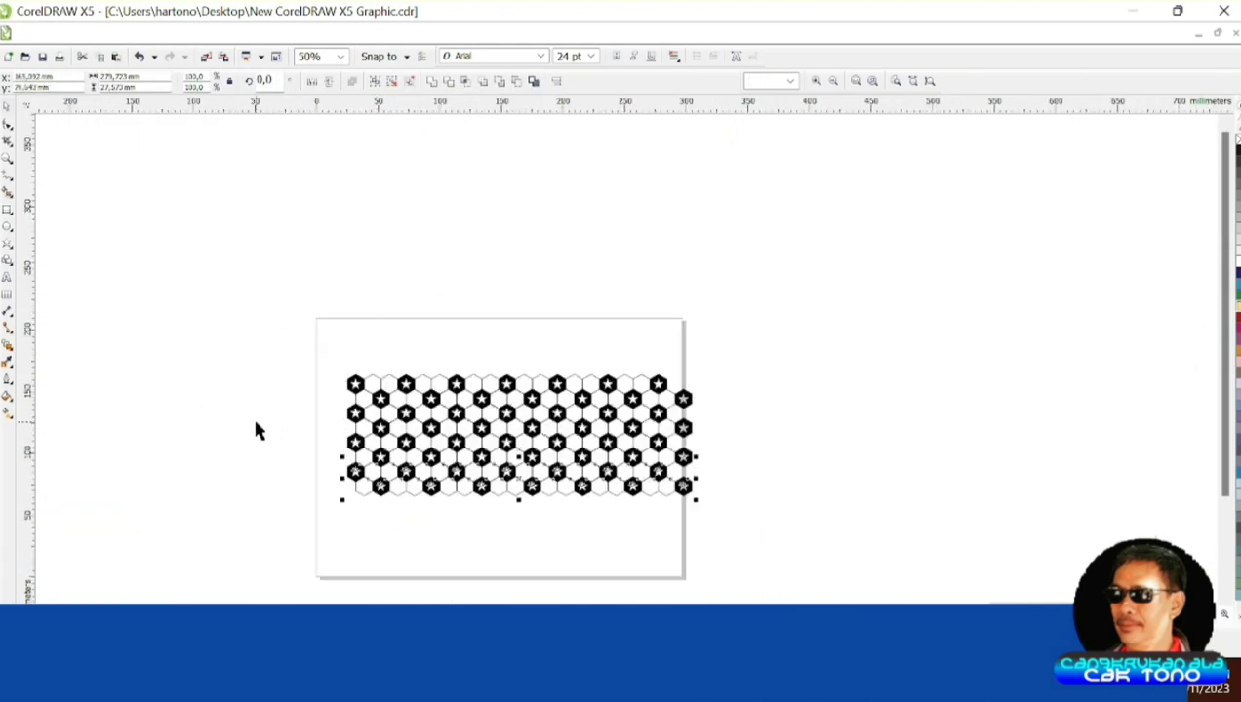
click(242, 398)
scroll(242, 398, down, 1)
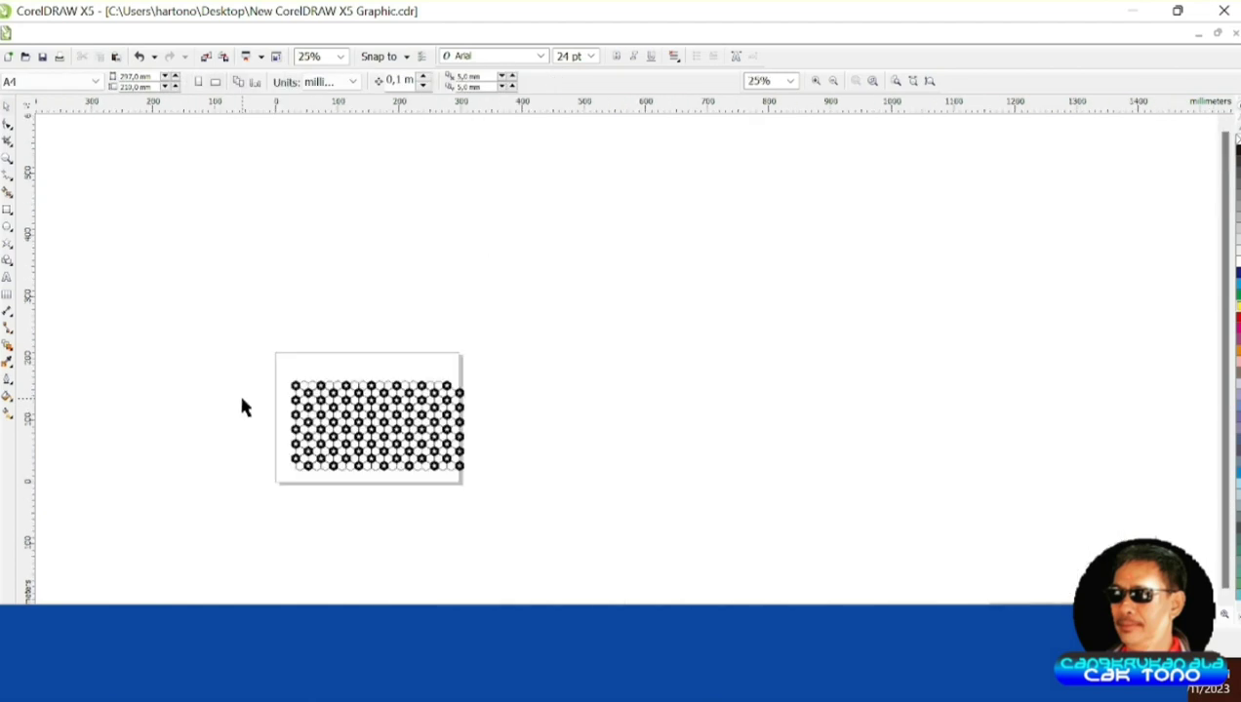
Draw a circle about 83.6 mm across above the page and set its height to 80 mm.
click(8, 226)
drag(311, 293, 365, 346)
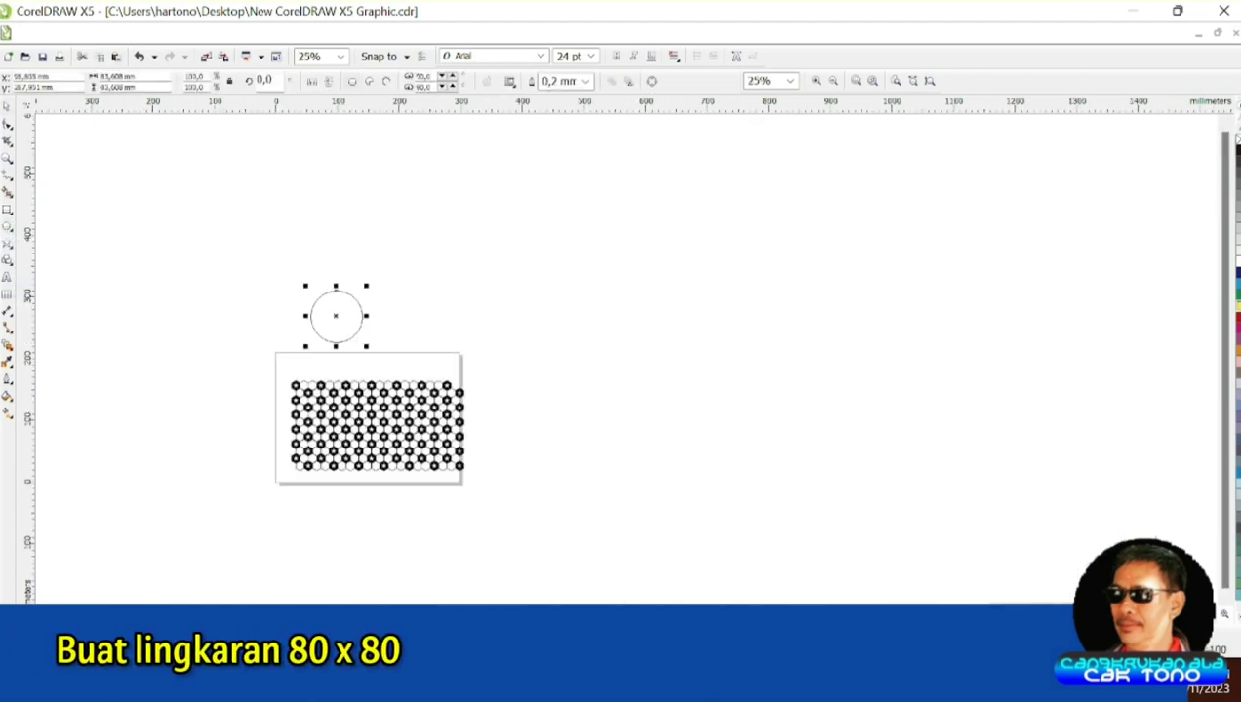
text(80)
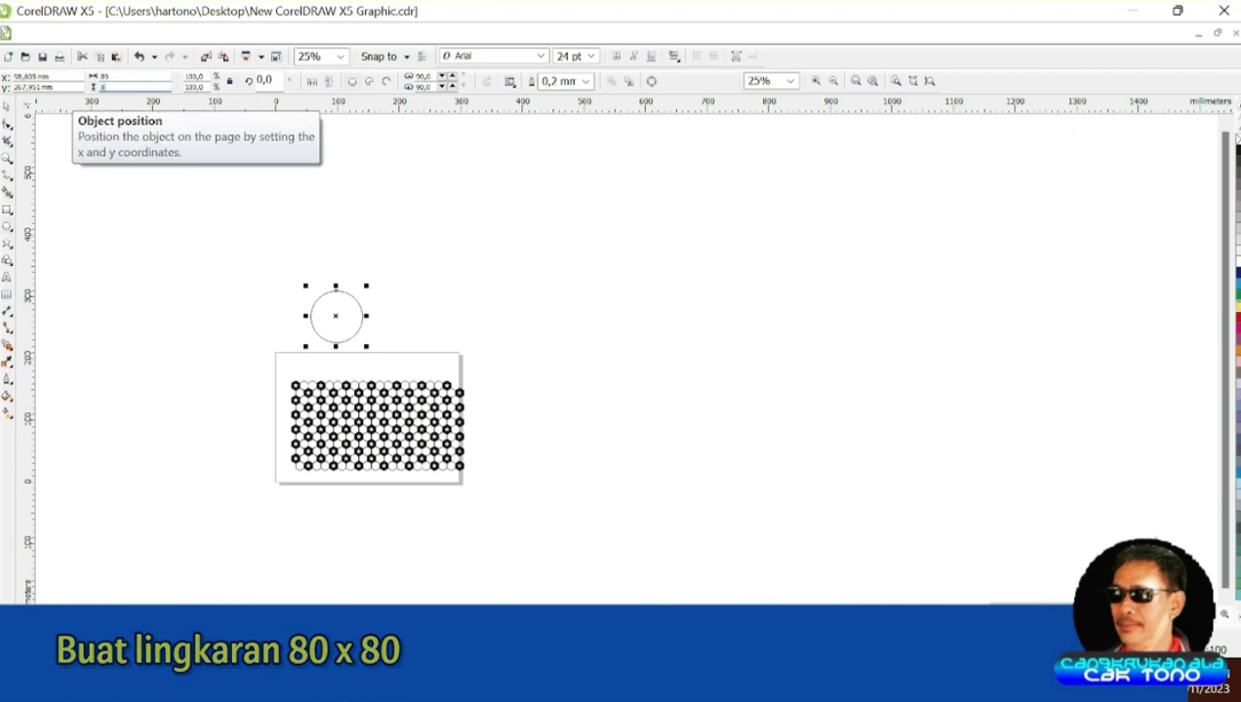
key(Return)
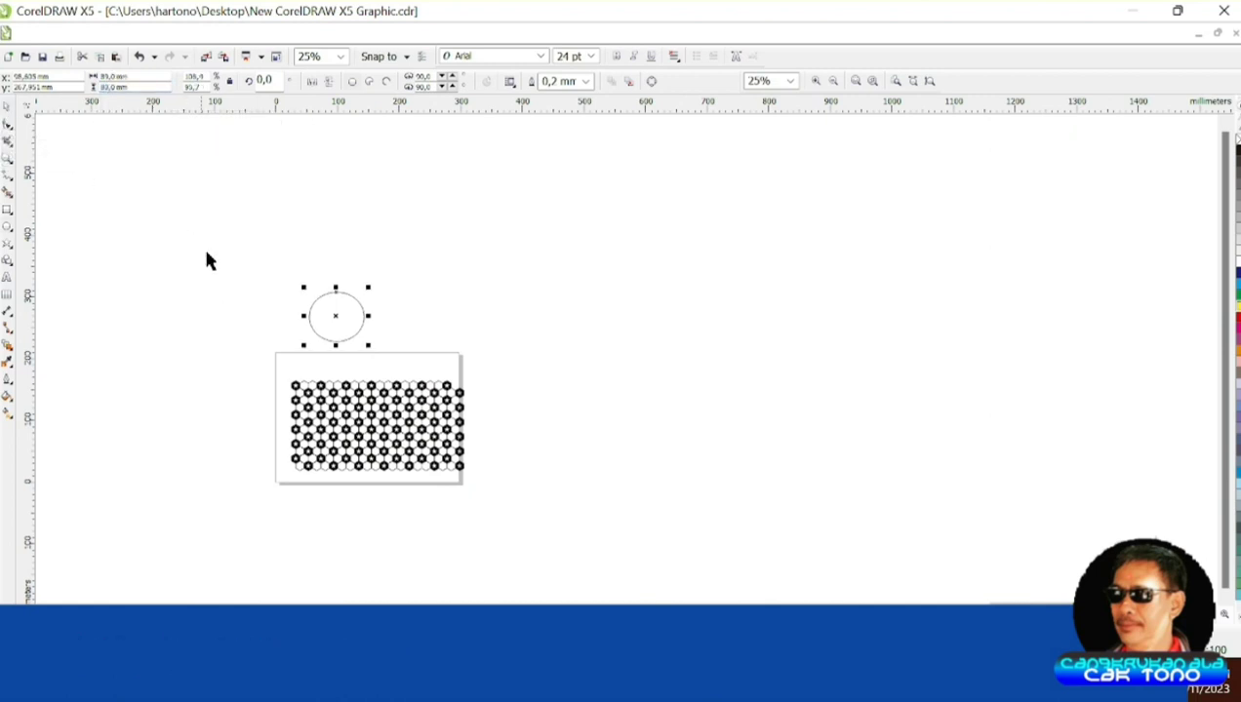
Set the circle's width to 80 mm and center it over a starred hexagon near the middle of the pattern.
key(shift+F2)
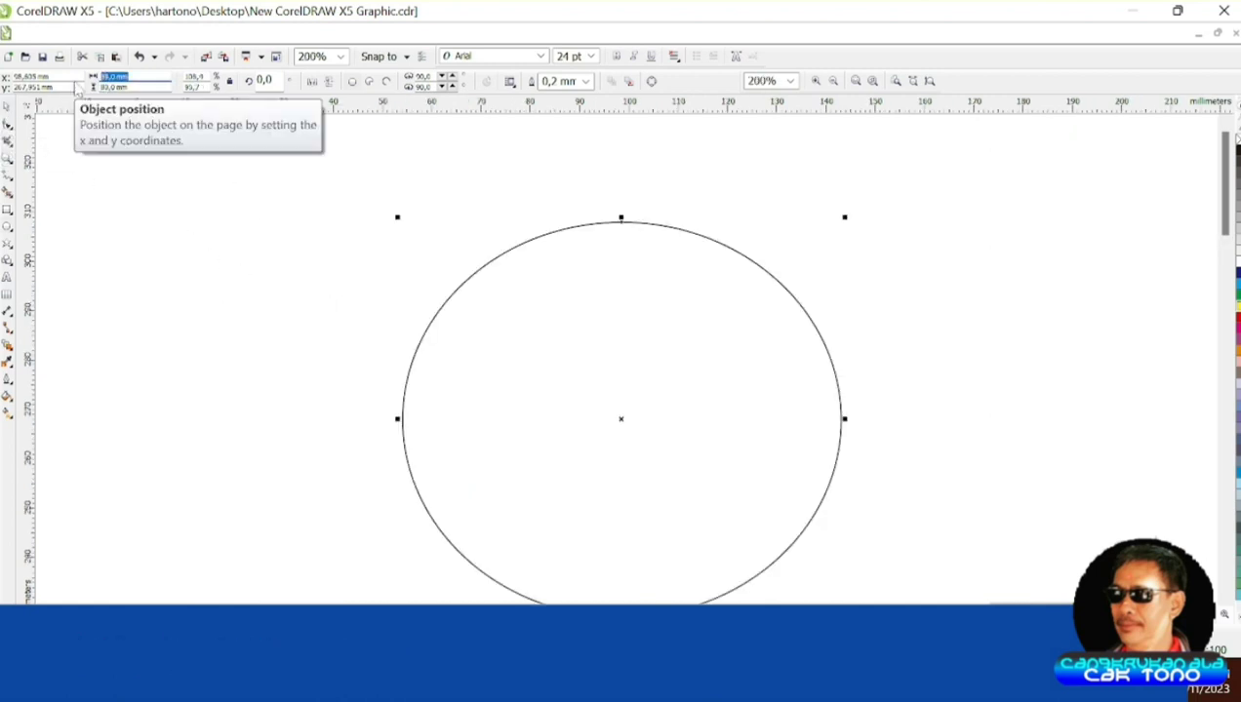
key(F4)
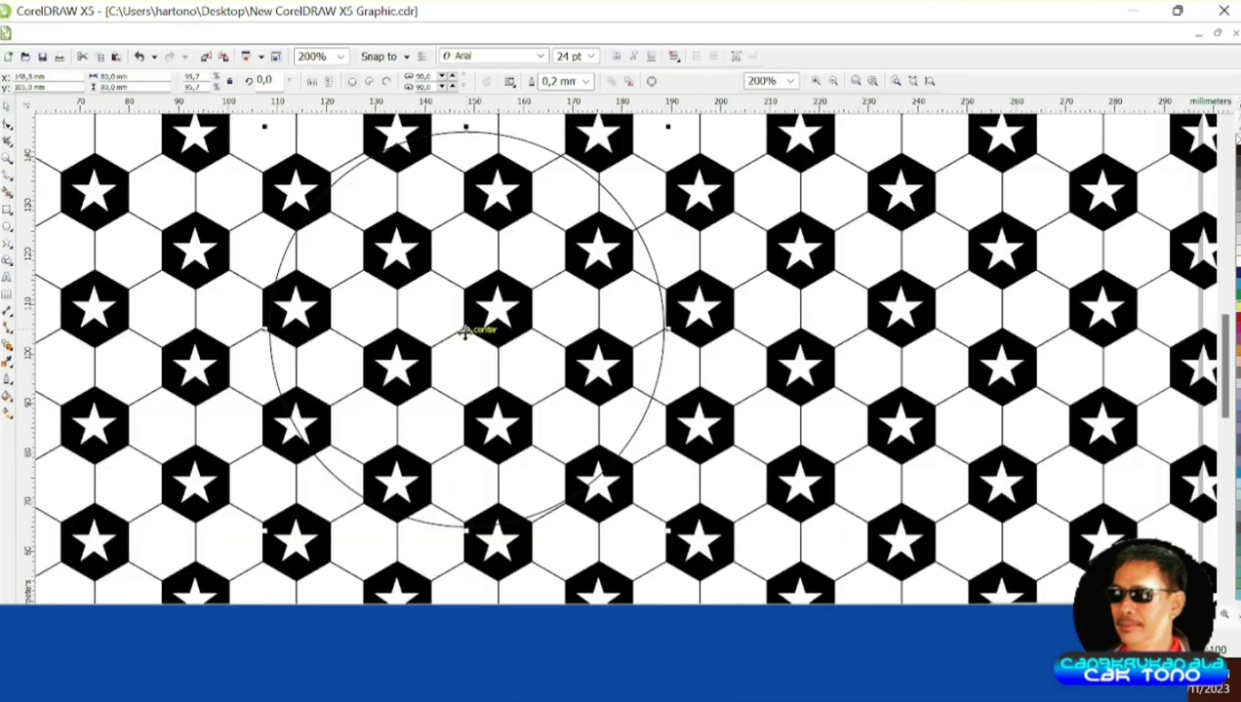
drag(465, 331, 497, 425)
scroll(384, 344, down, 1)
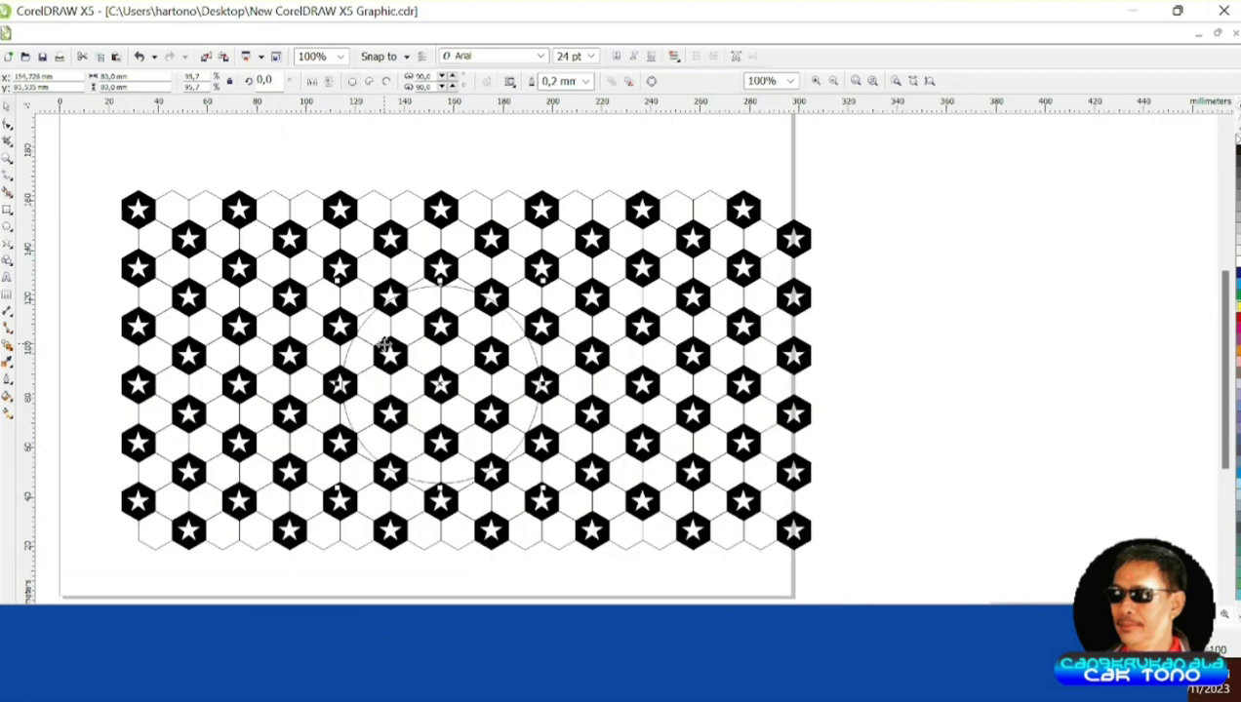
Apply a Fish Eye lens at a 100% rate to the circle over the honeycomb pattern.
scroll(382, 340, up, 1)
scroll(315, 322, down, 2)
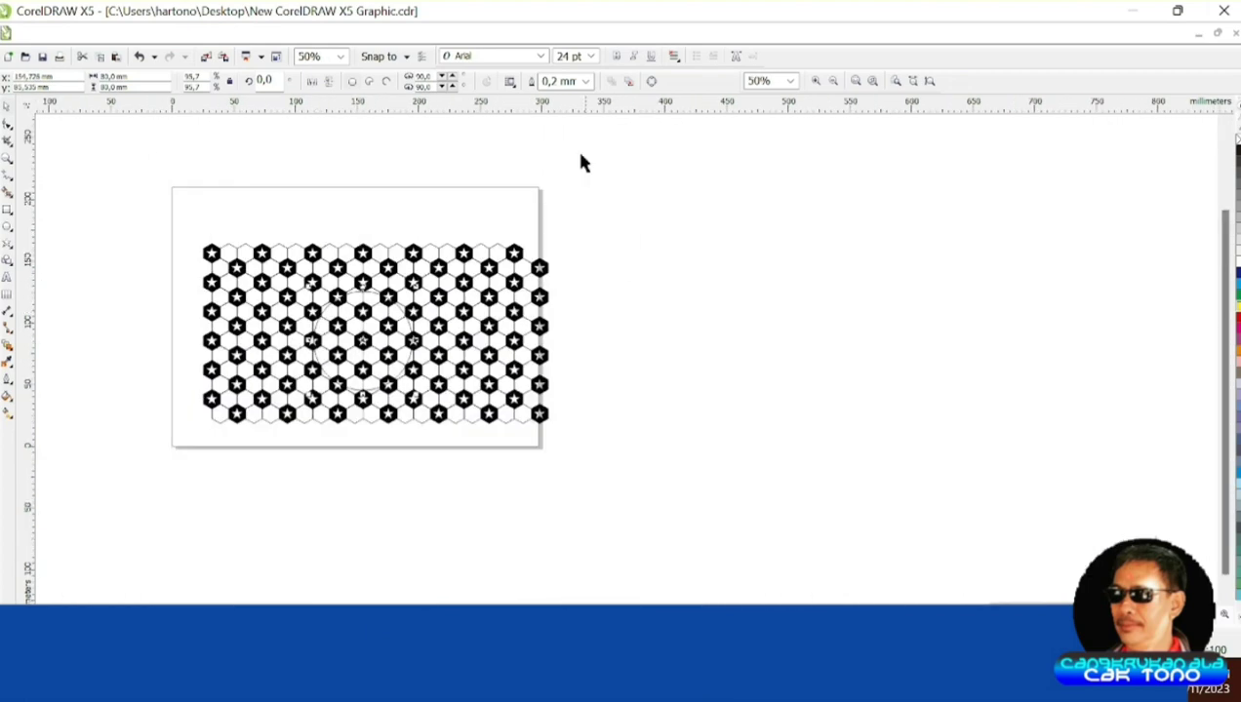
click(257, 33)
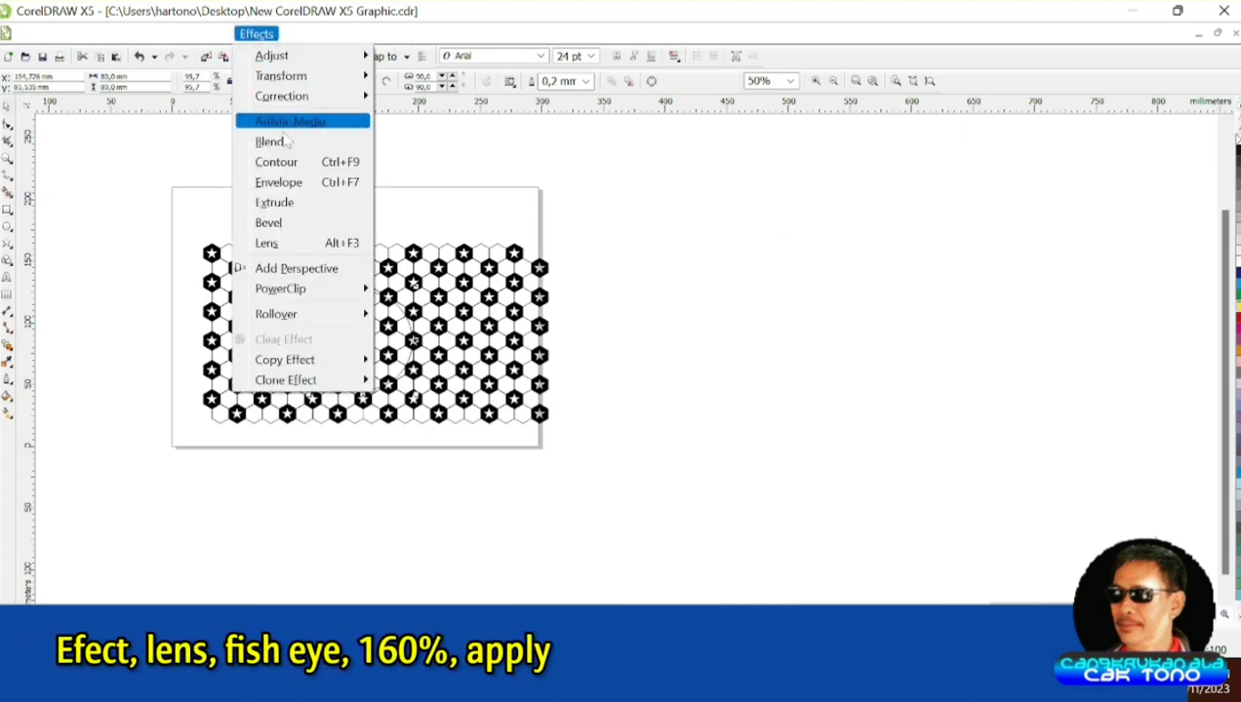
click(280, 243)
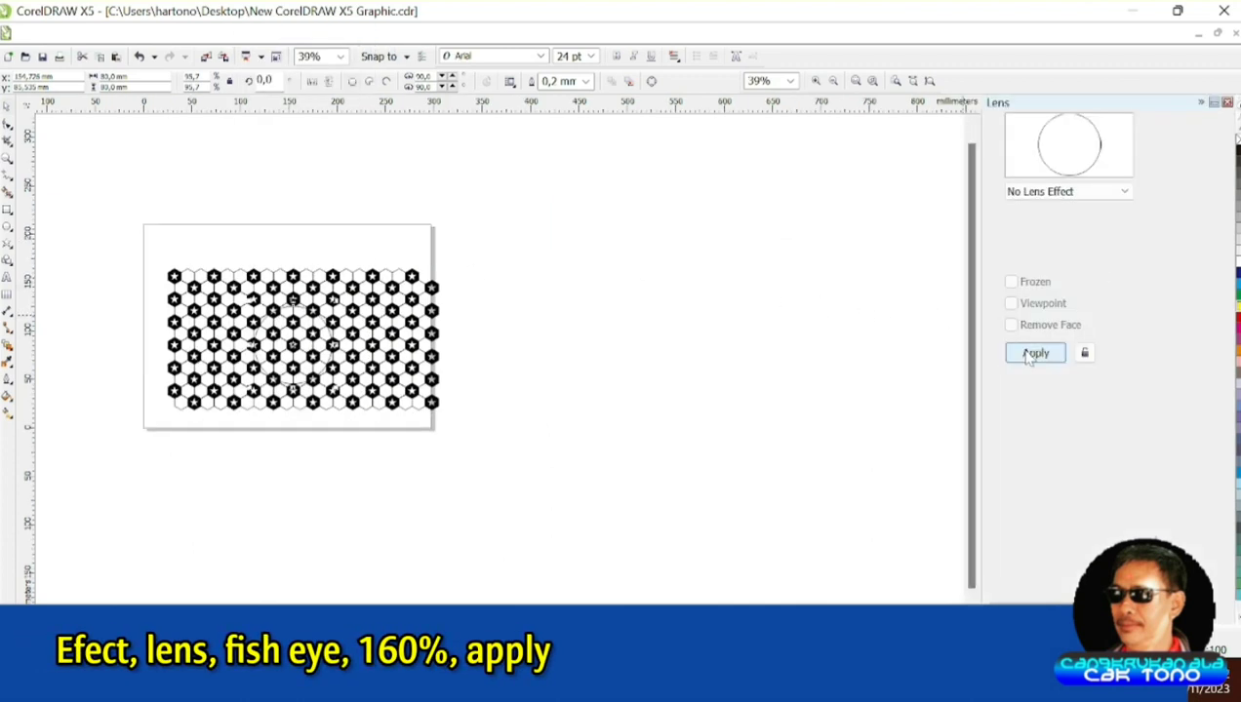
click(1068, 191)
click(1039, 270)
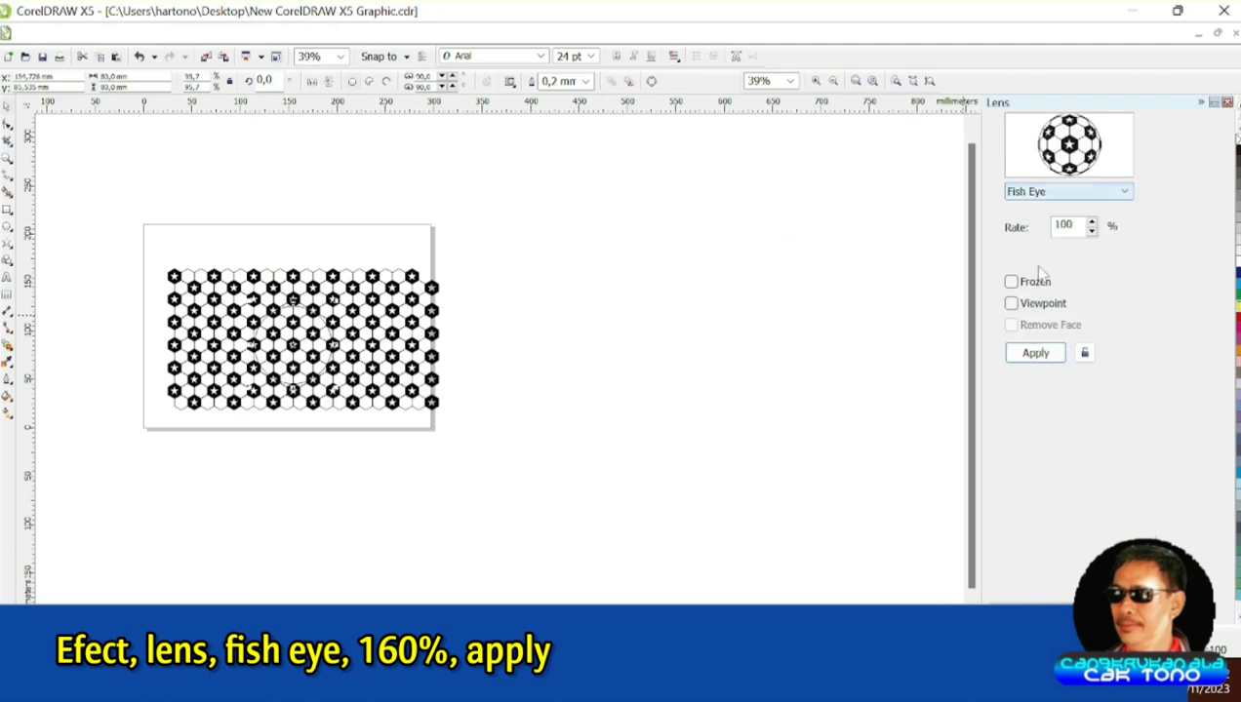
click(1035, 353)
scroll(321, 356, up, 2)
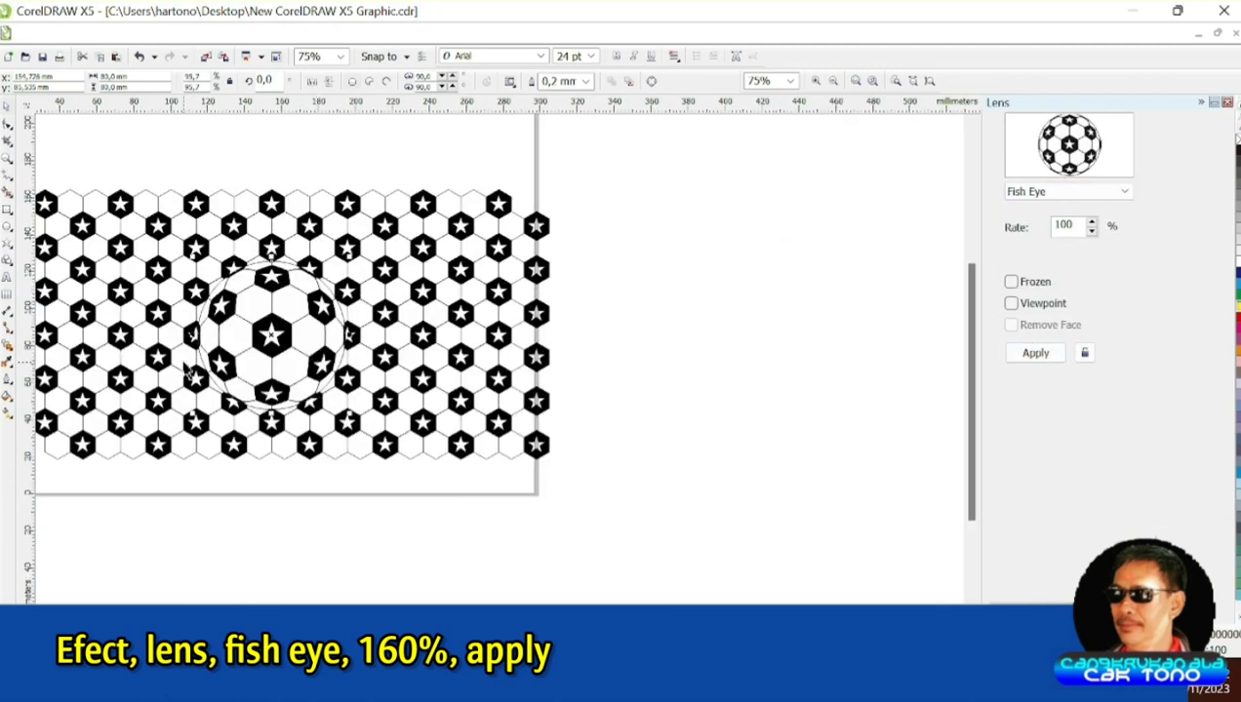
scroll(337, 369, up, 2)
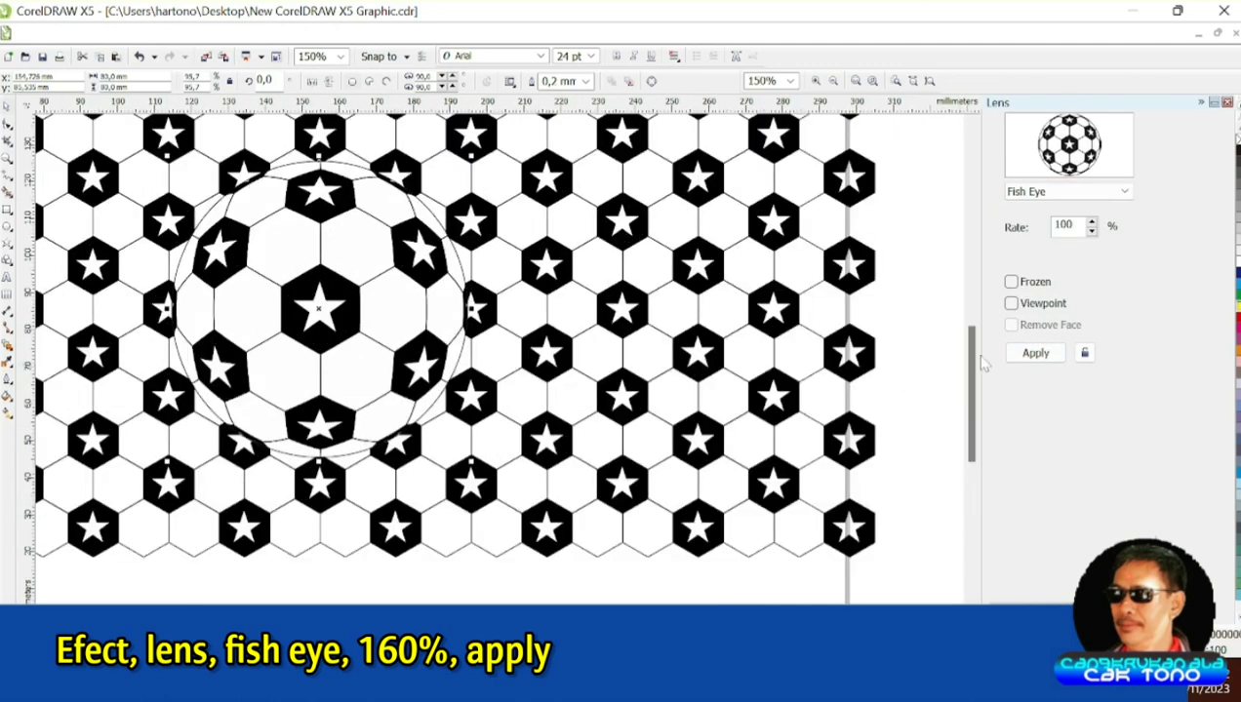
Apply the circle's Fish Eye lens at a 155% rate, then increase the rate to 175% and apply it again.
click(1092, 223)
click(1092, 223)
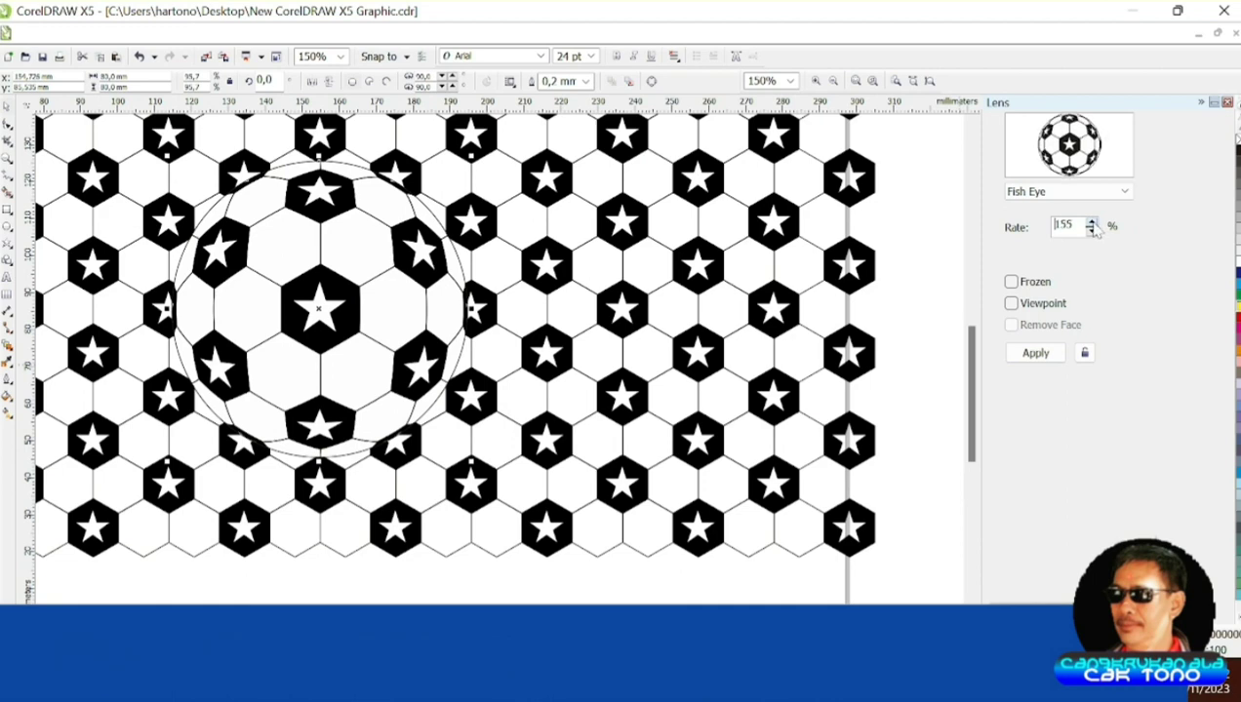
click(1035, 354)
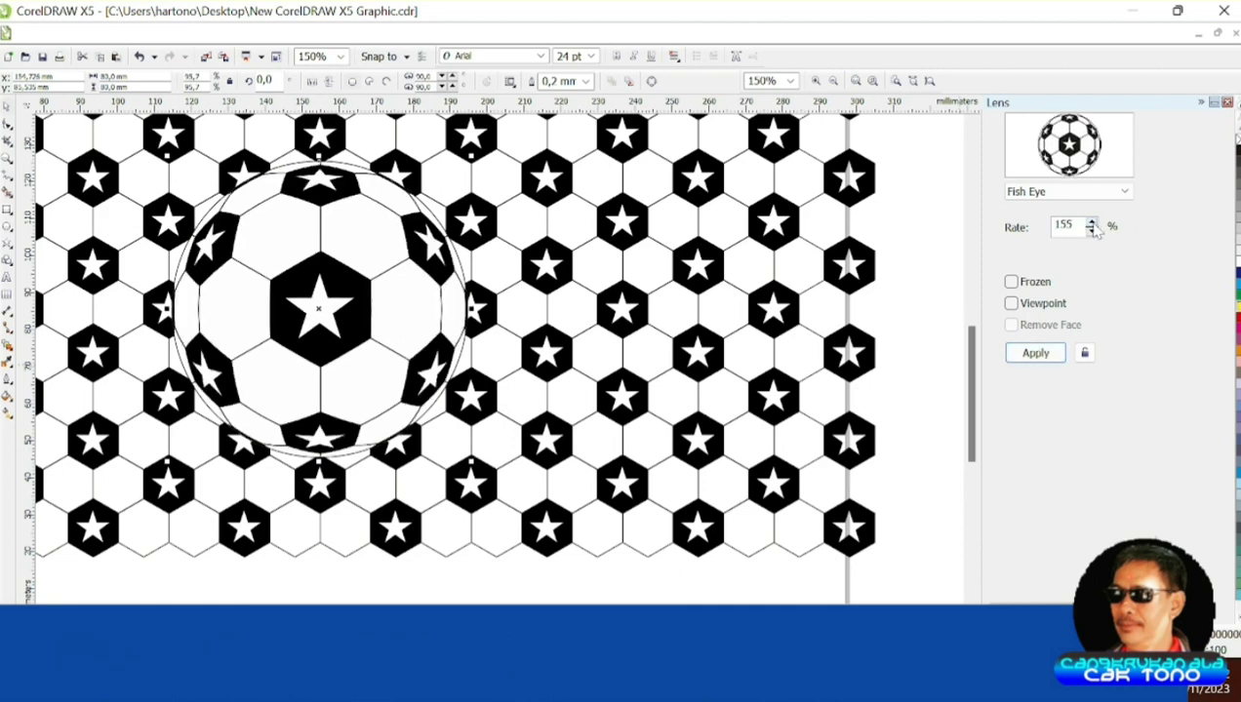
click(1044, 356)
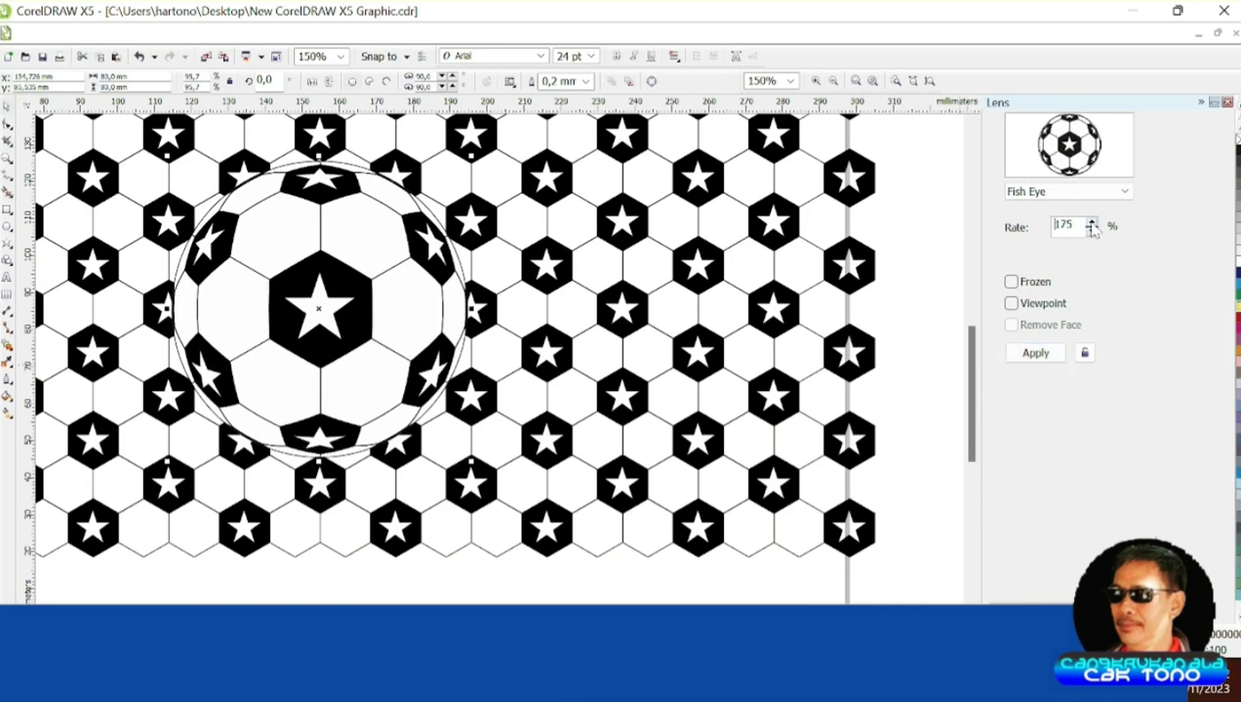
click(1038, 355)
Apply the Frozen and Viewpoint options to the lens and move the resulting ball off the page, beside the pattern.
scroll(369, 331, down, 2)
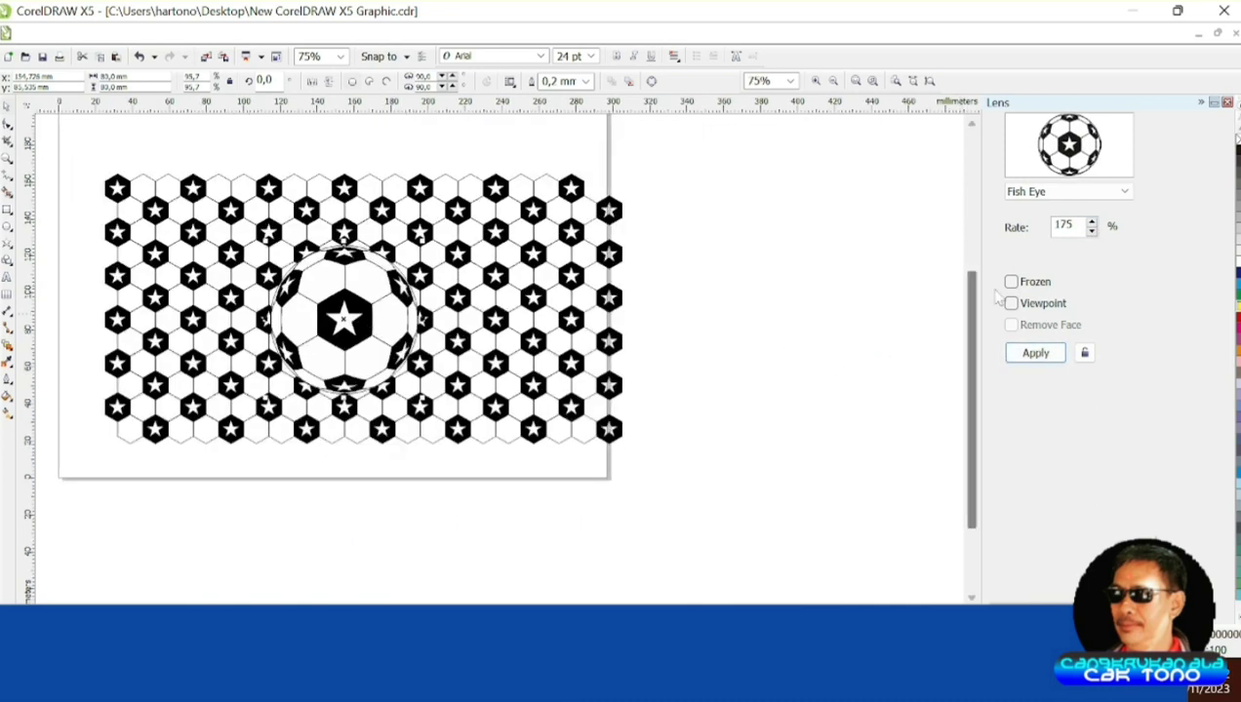
click(1011, 281)
click(1010, 304)
click(1033, 357)
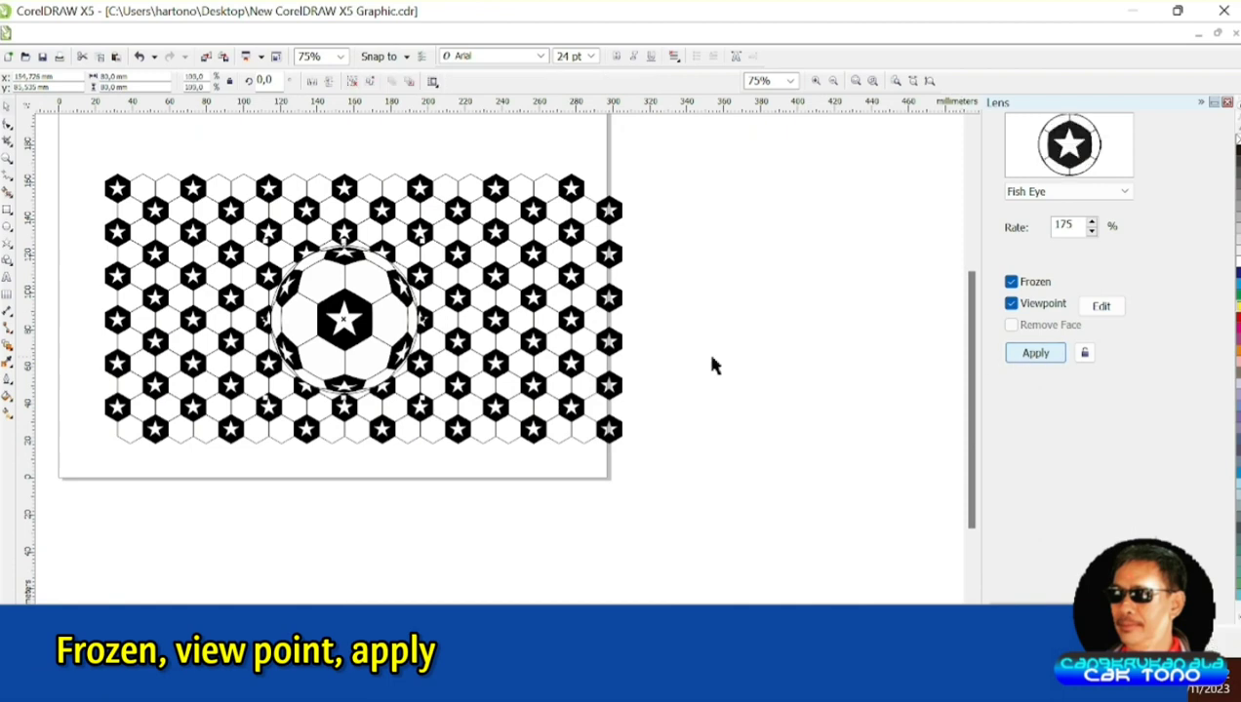
drag(378, 376, 812, 403)
scroll(317, 424, down, 2)
click(438, 453)
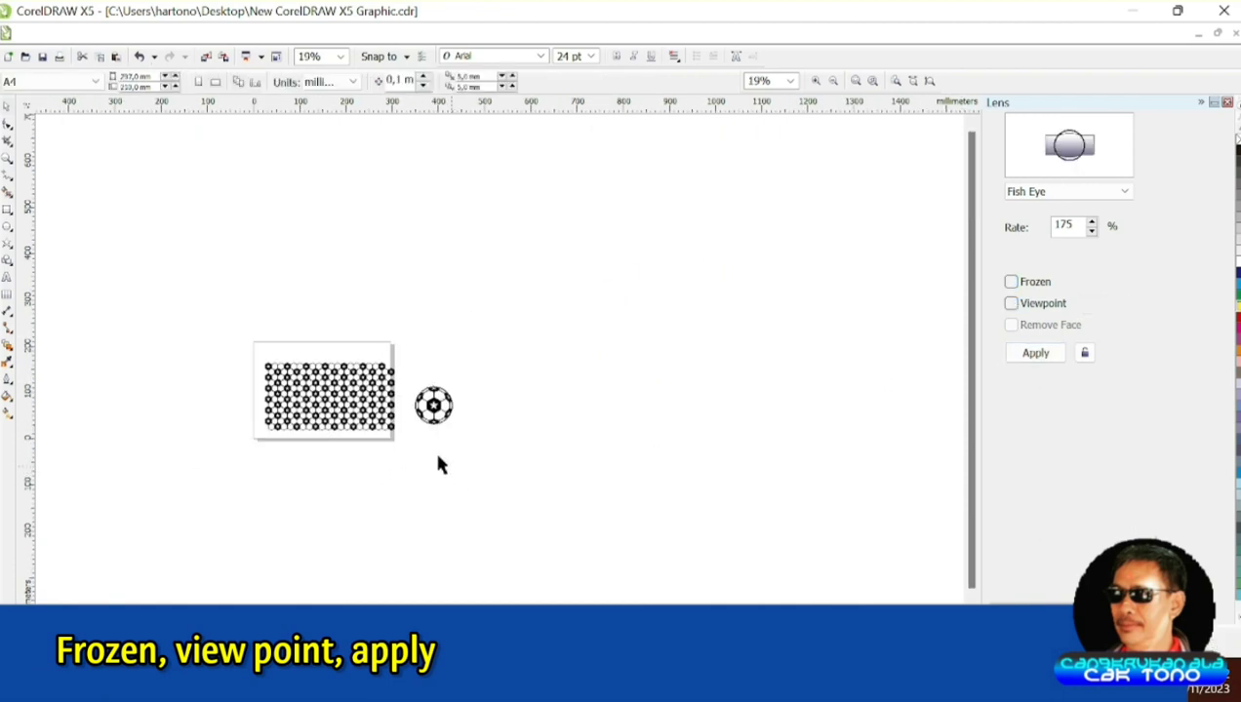
Delete the entire honeycomb pattern and center the ball on the page.
scroll(412, 430, up, 3)
scroll(585, 406, down, 2)
drag(204, 267, 534, 452)
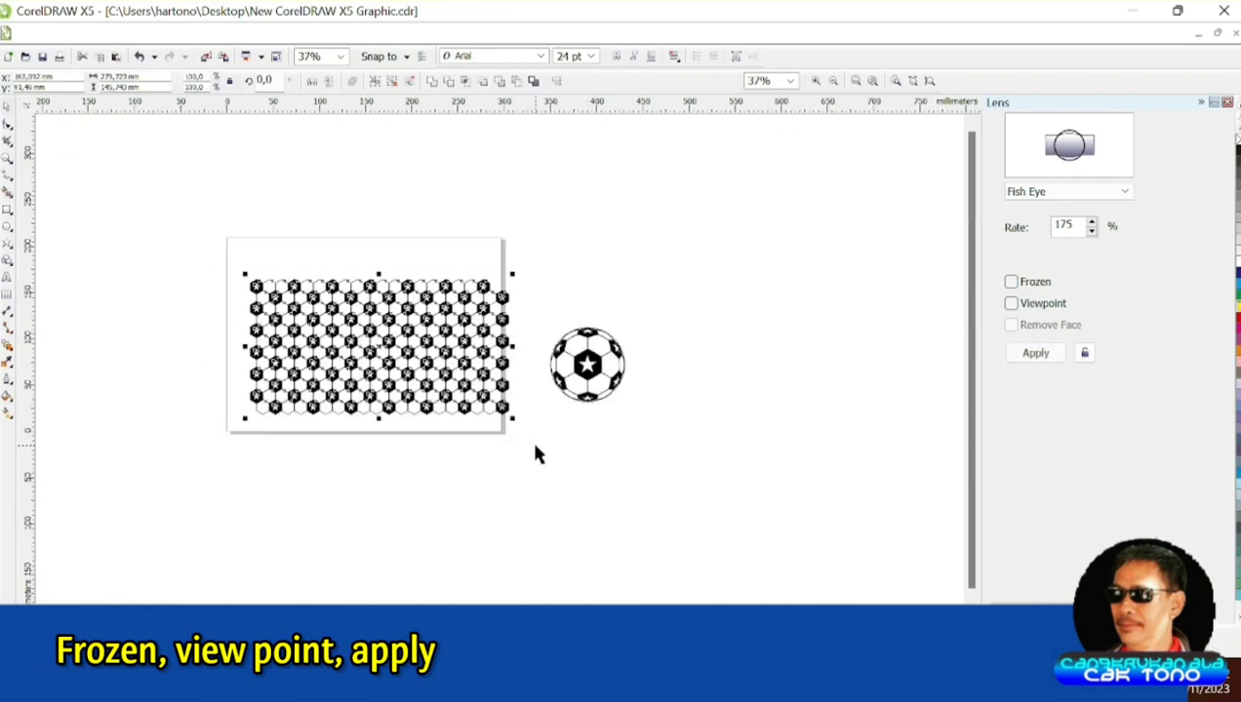
key(Delete)
click(578, 382)
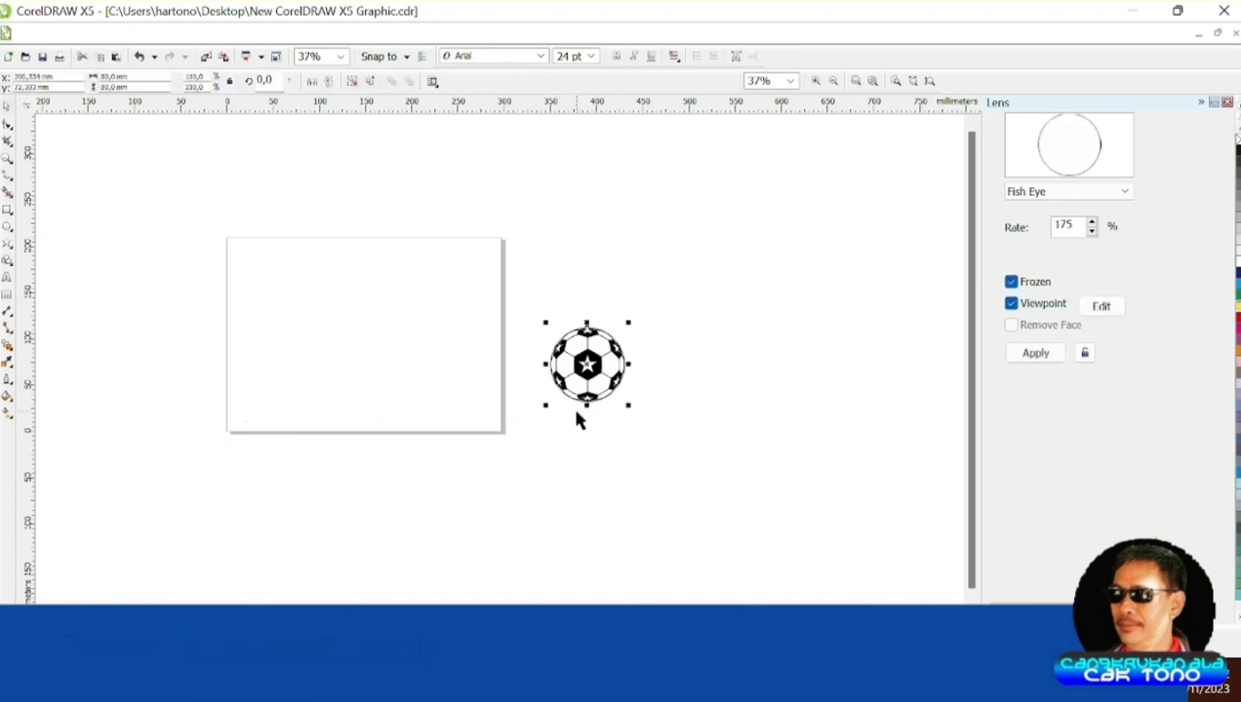
key(p)
click(192, 354)
scroll(364, 375, up, 1)
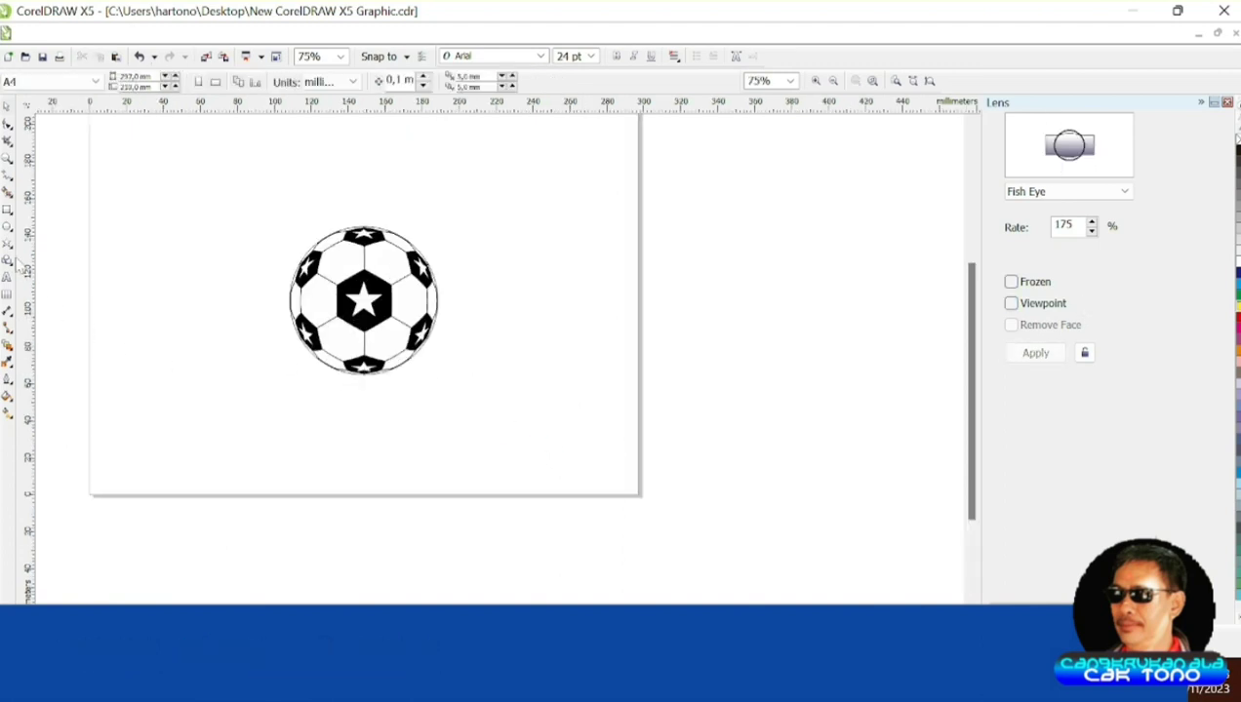
Draw a circle about 66.7 mm across, resize it to 80 mm, and place it below and to the left of the ball.
click(8, 227)
drag(188, 264, 321, 397)
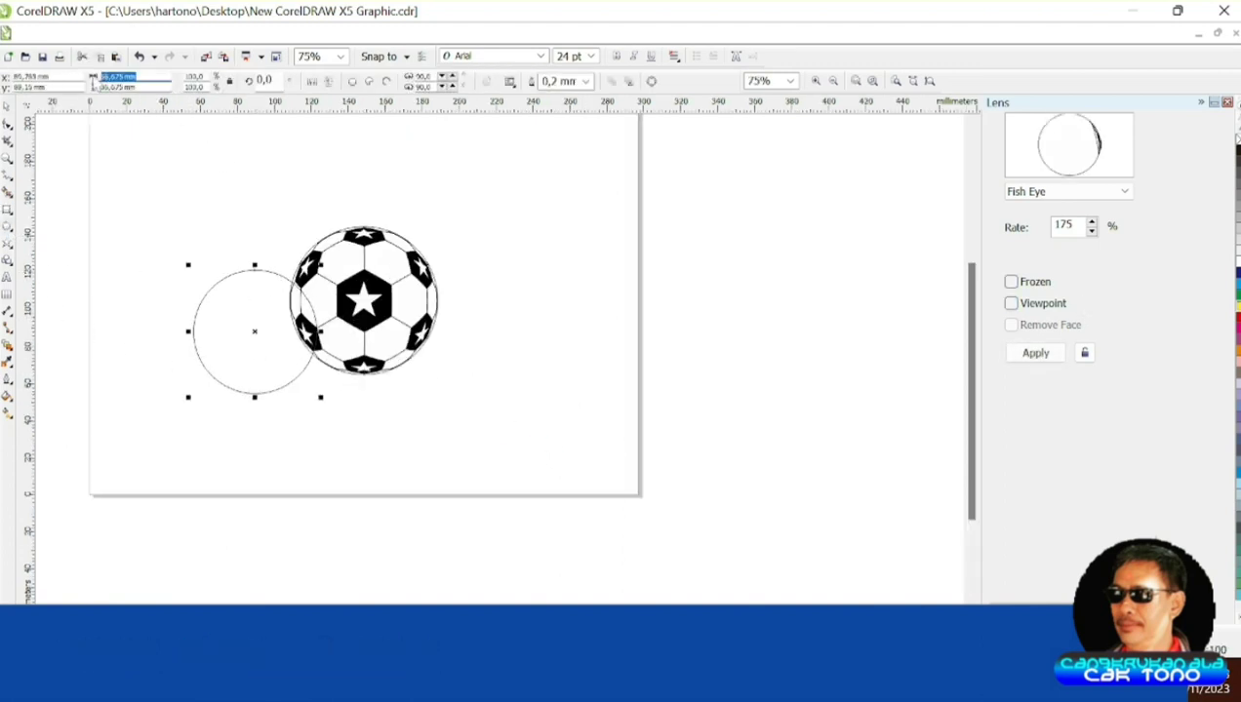
text(83)
key(Return)
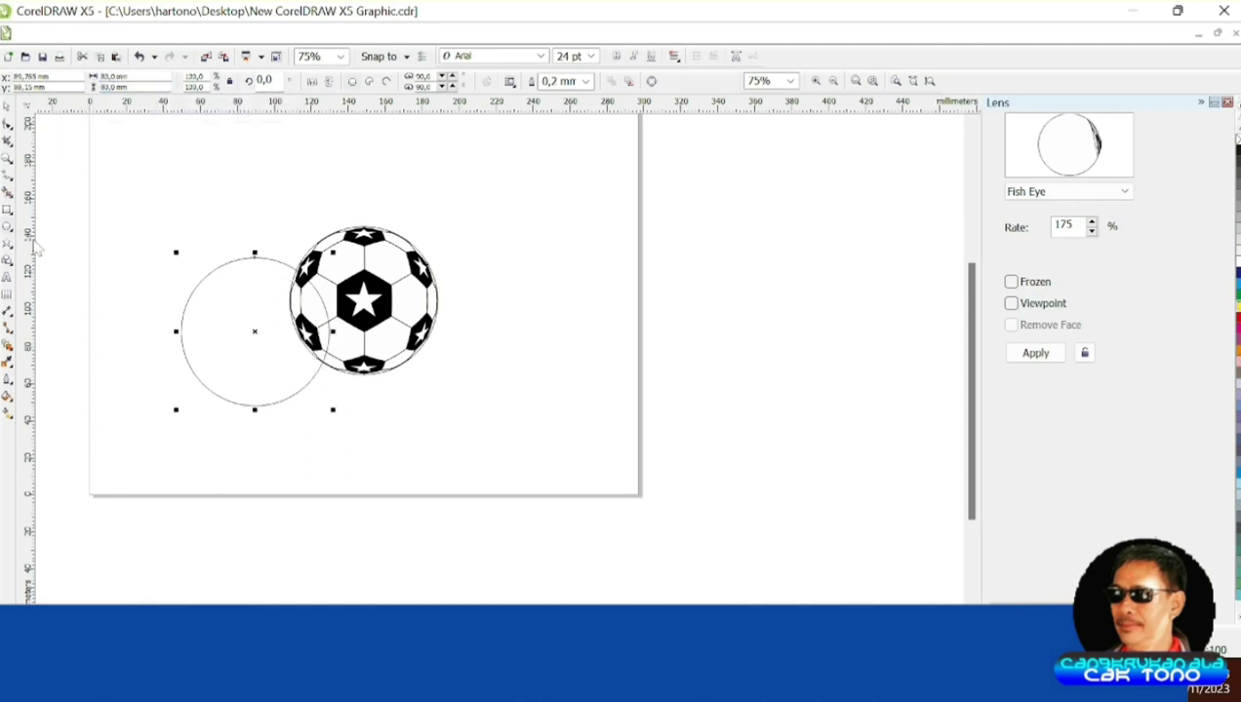
drag(227, 347, 191, 394)
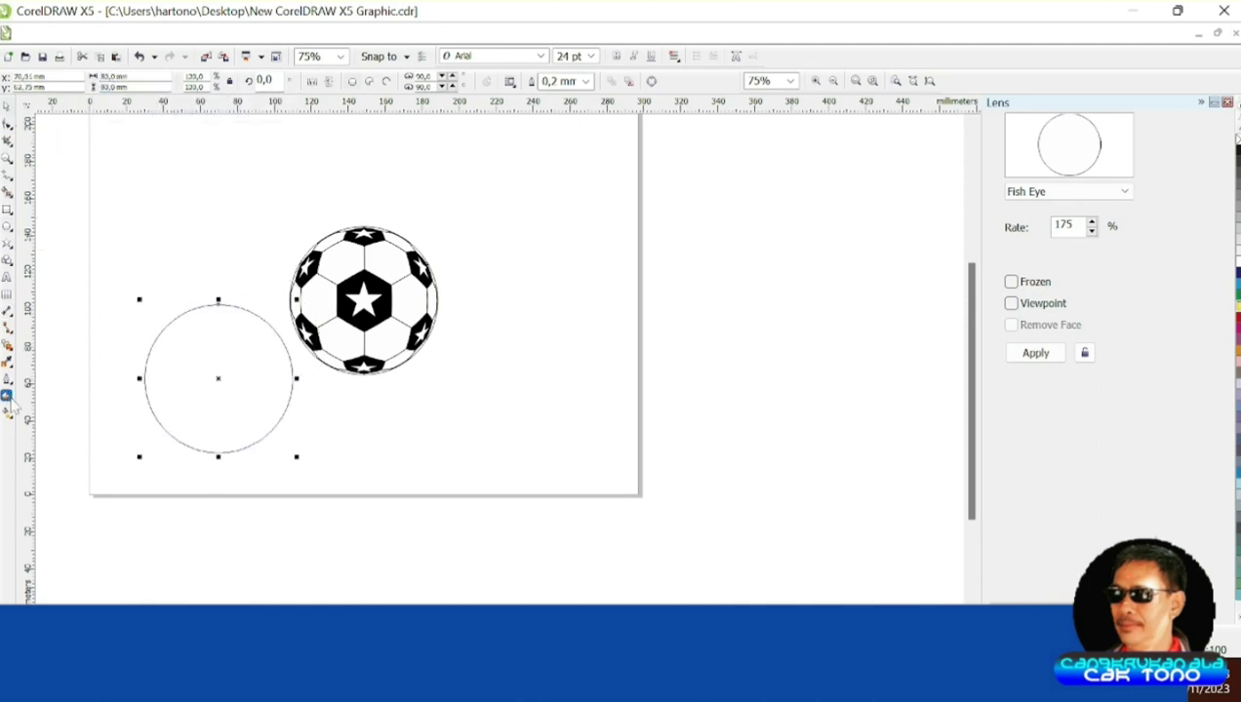
Give the new circle a black-to-white radial fountain fill with the highlight near its top, and set its outline to None.
click(8, 397)
click(69, 421)
click(512, 186)
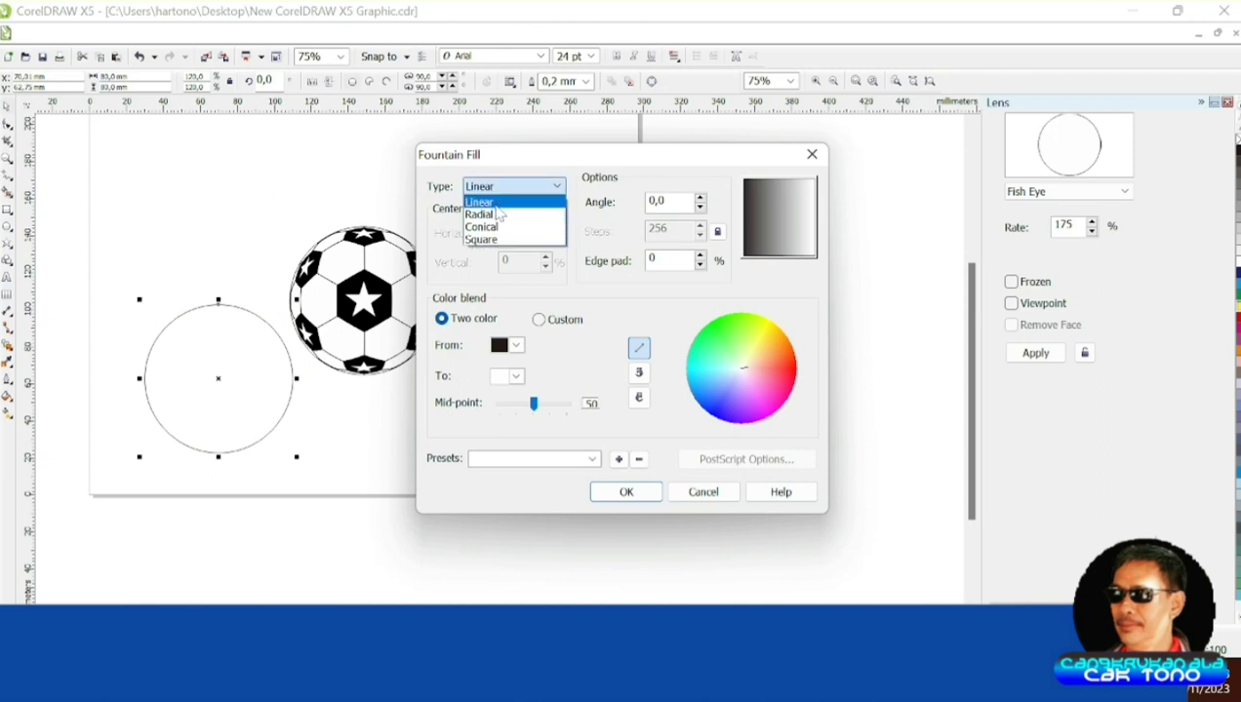
click(483, 207)
click(780, 190)
click(656, 498)
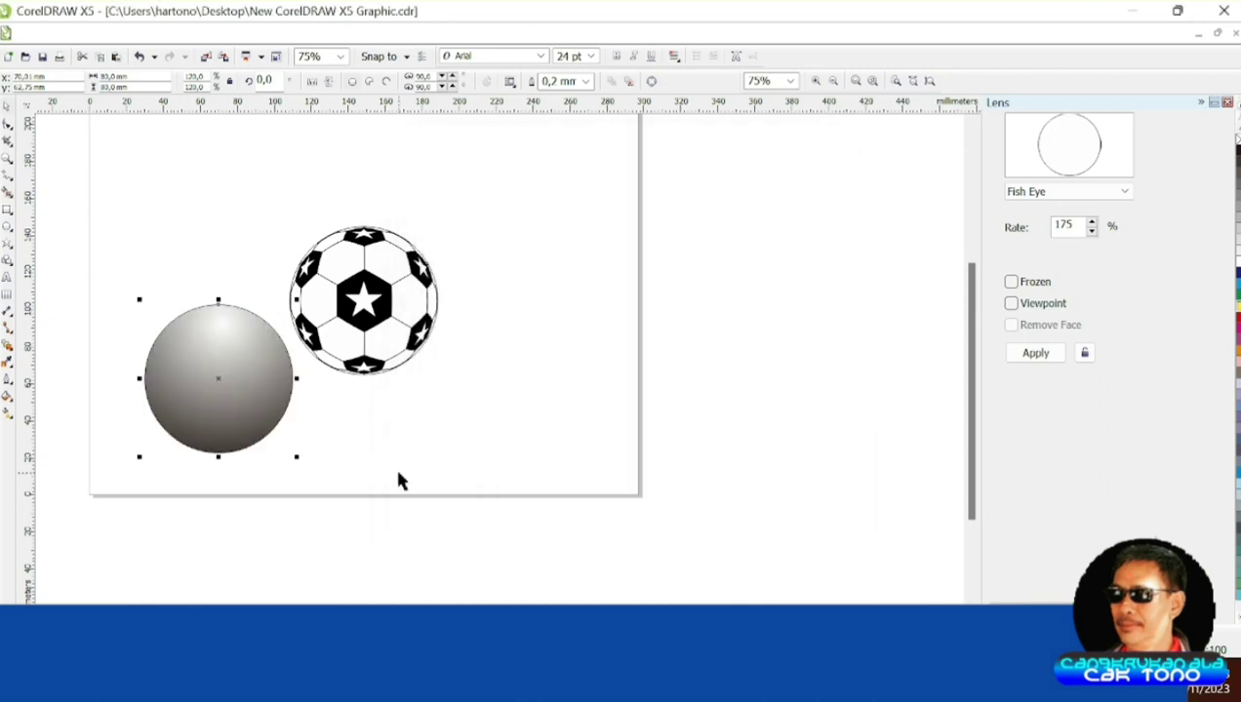
click(585, 81)
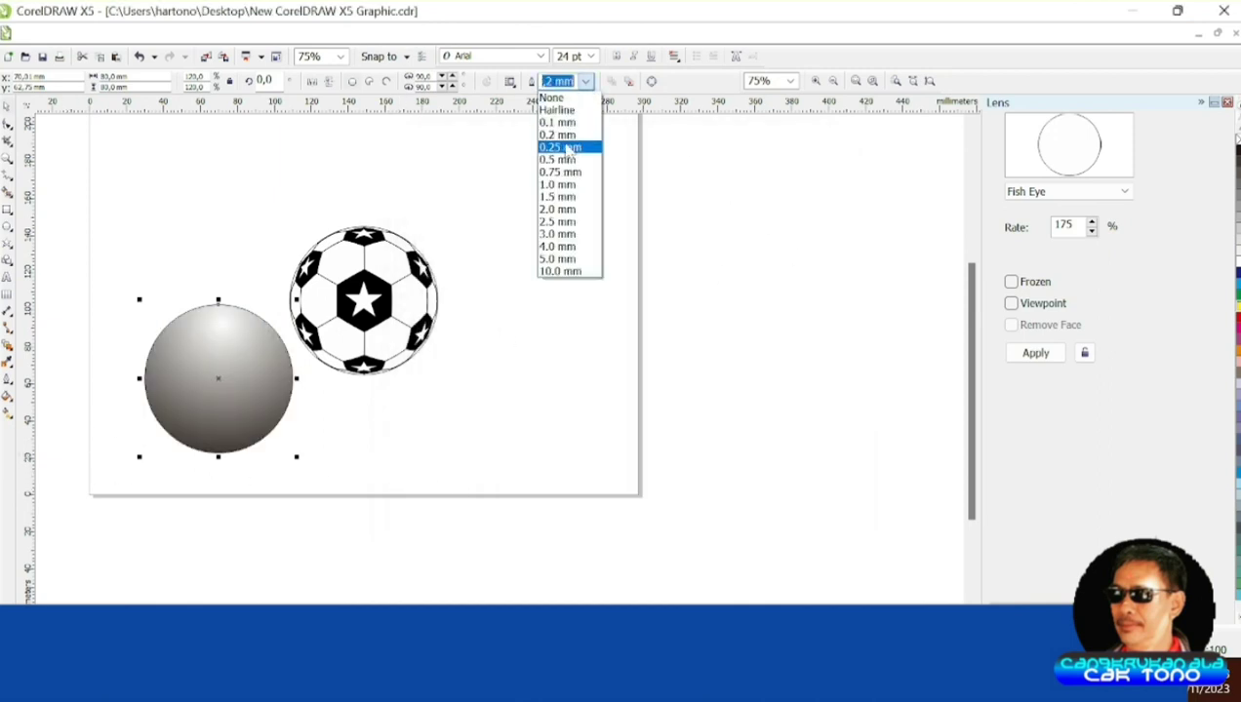
click(564, 103)
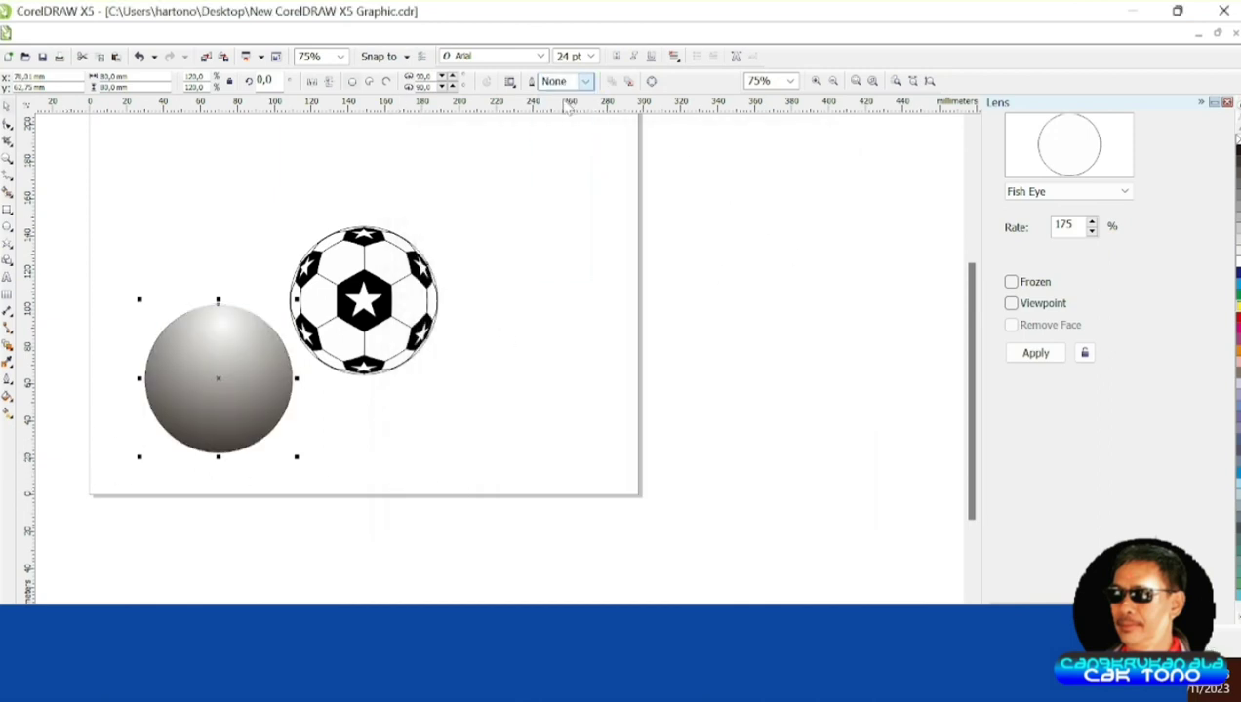
Apply Uniform transparency of 64 to the gradient circle with the Transparency tool.
click(9, 347)
click(71, 469)
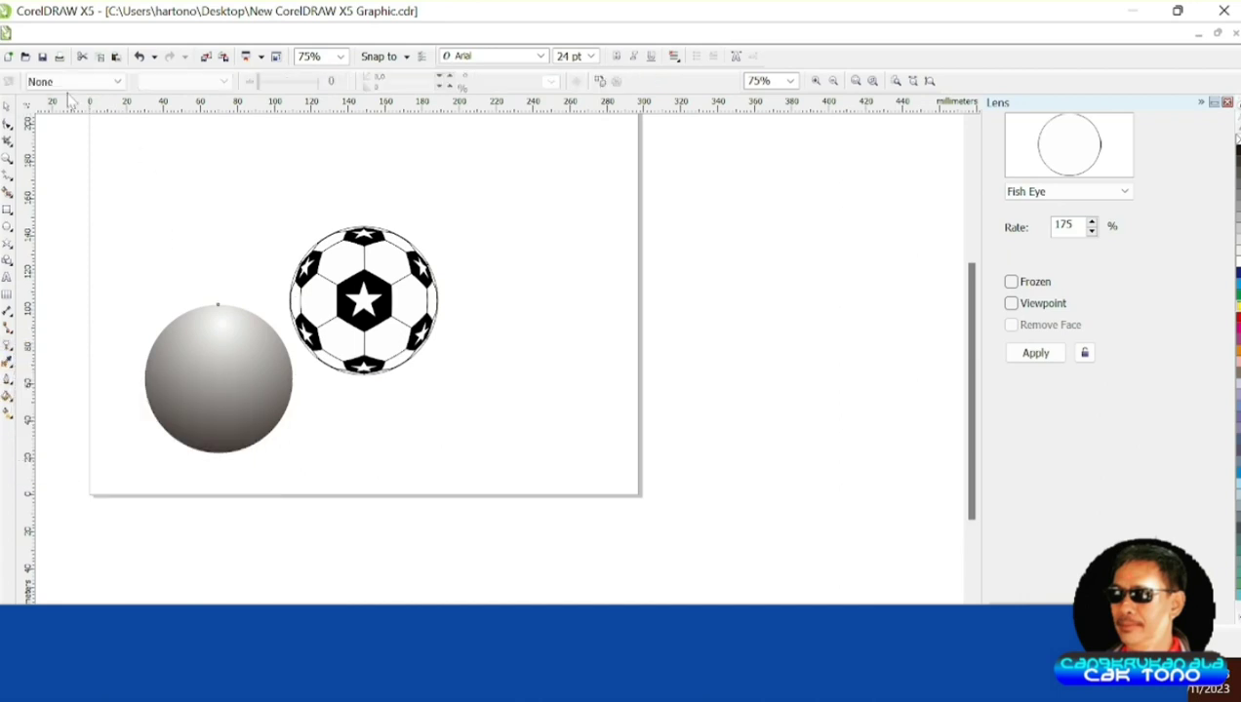
click(69, 83)
click(56, 113)
click(297, 82)
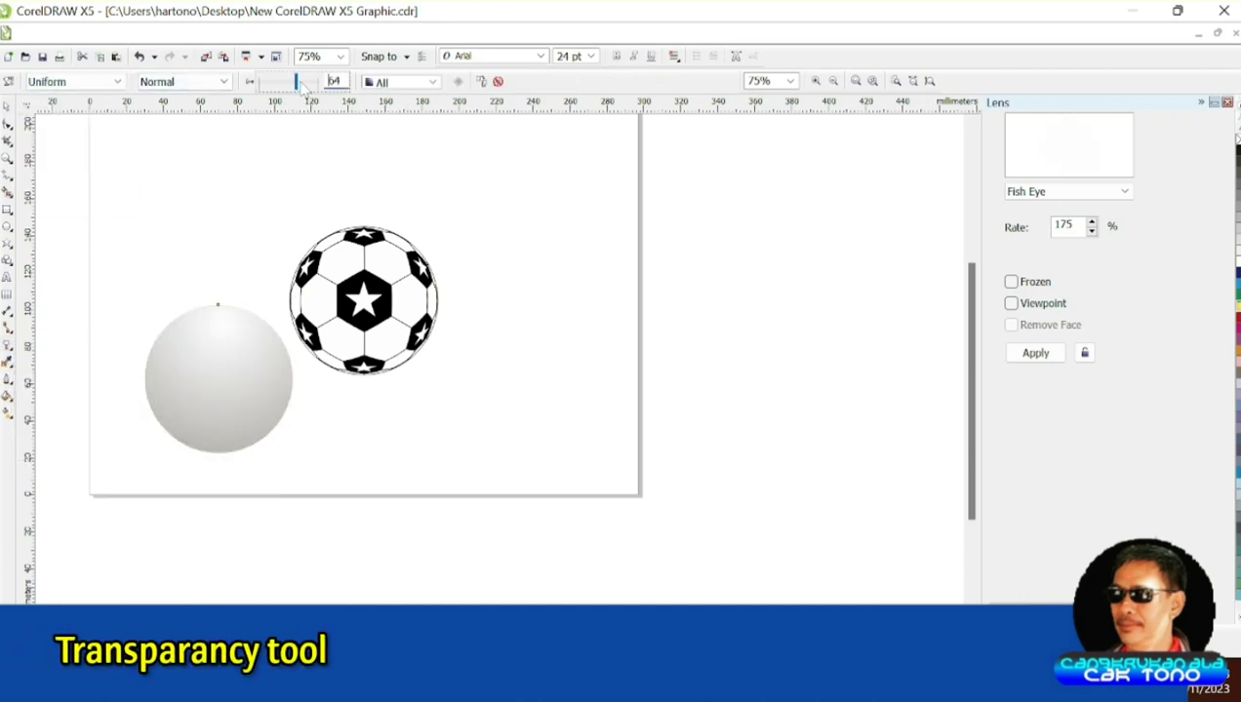
Center the transparent gradient circle on the page so that it shades the ball.
click(8, 105)
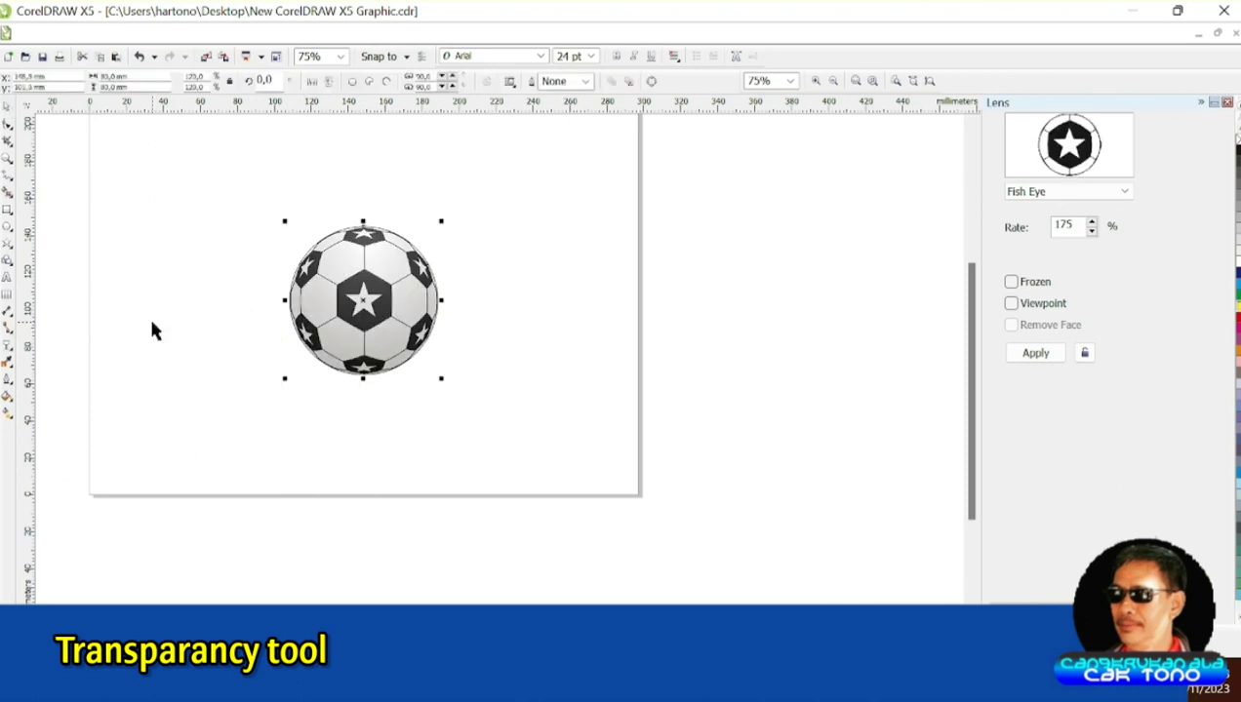
click(207, 348)
scroll(346, 314, up, 2)
scroll(343, 312, down, 3)
scroll(302, 297, up, 1)
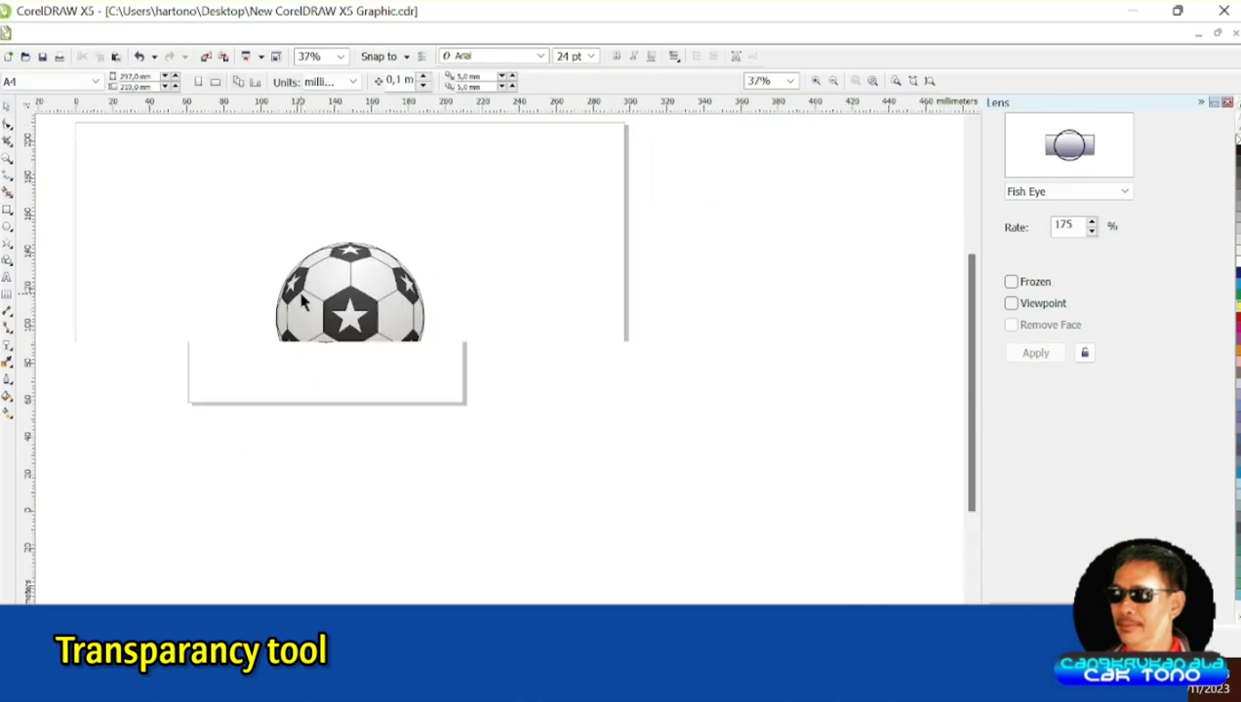
Increase the shading circle's uniform transparency to 71.
click(307, 322)
click(8, 362)
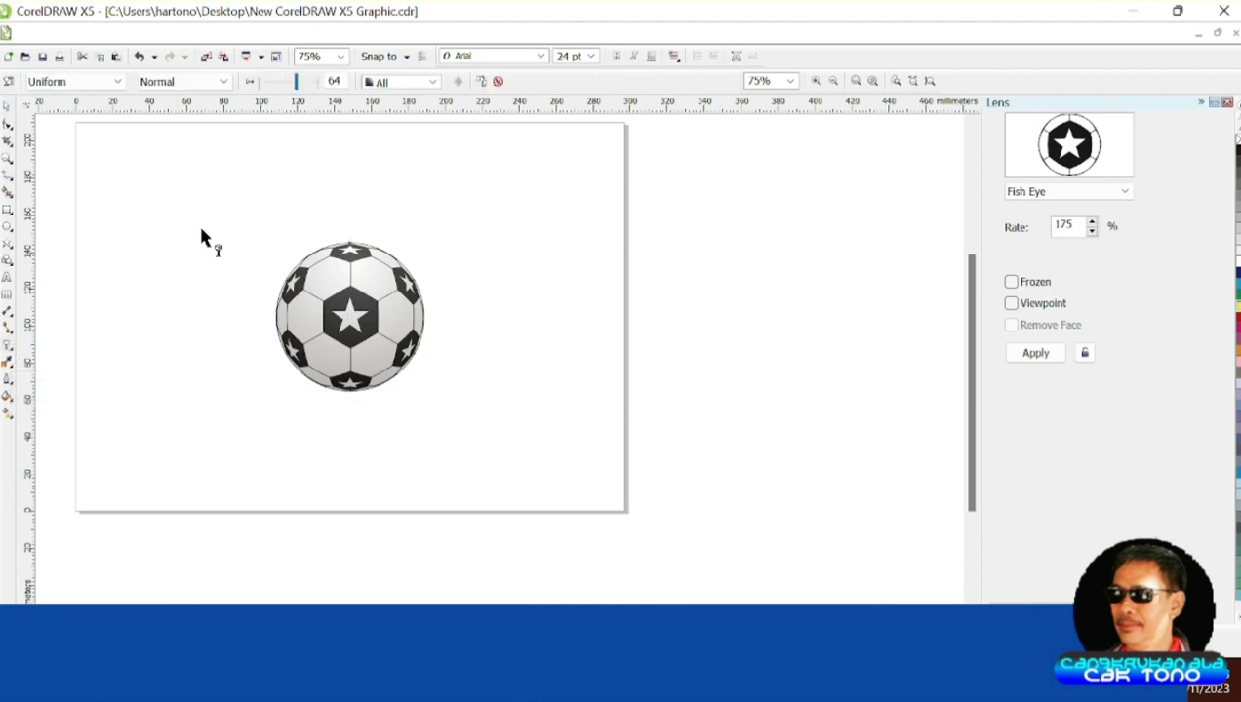
click(306, 82)
click(301, 83)
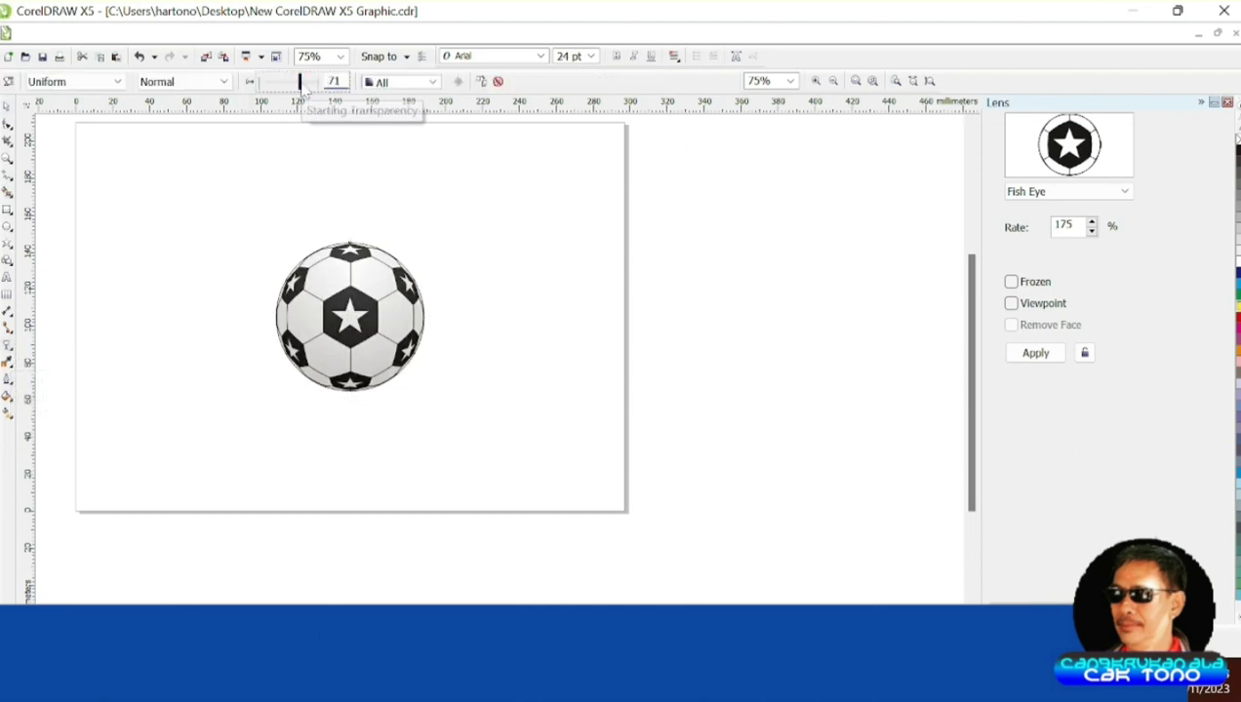
click(7, 105)
click(200, 239)
Draw a rectangle about 205 mm wide and 150 mm high around the ball and center it on the page.
scroll(320, 311, up, 2)
scroll(318, 314, down, 3)
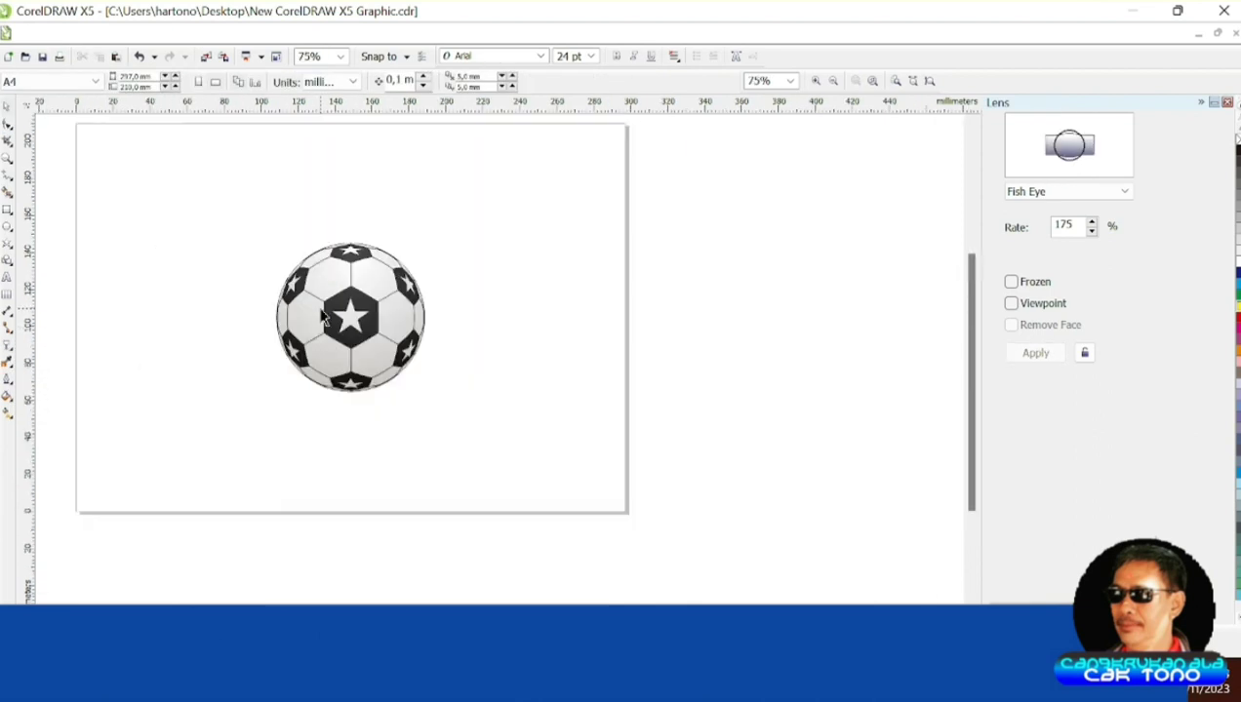
scroll(311, 325, up, 1)
scroll(310, 333, down, 1)
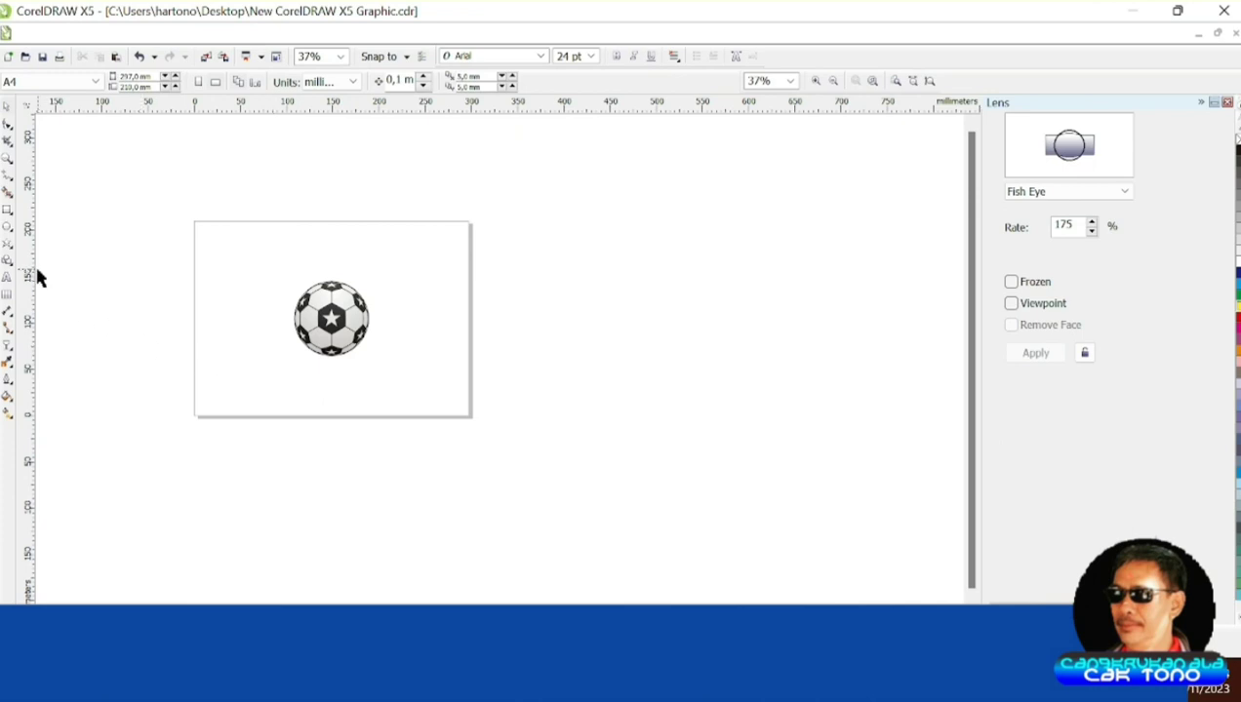
click(7, 210)
drag(238, 259, 444, 398)
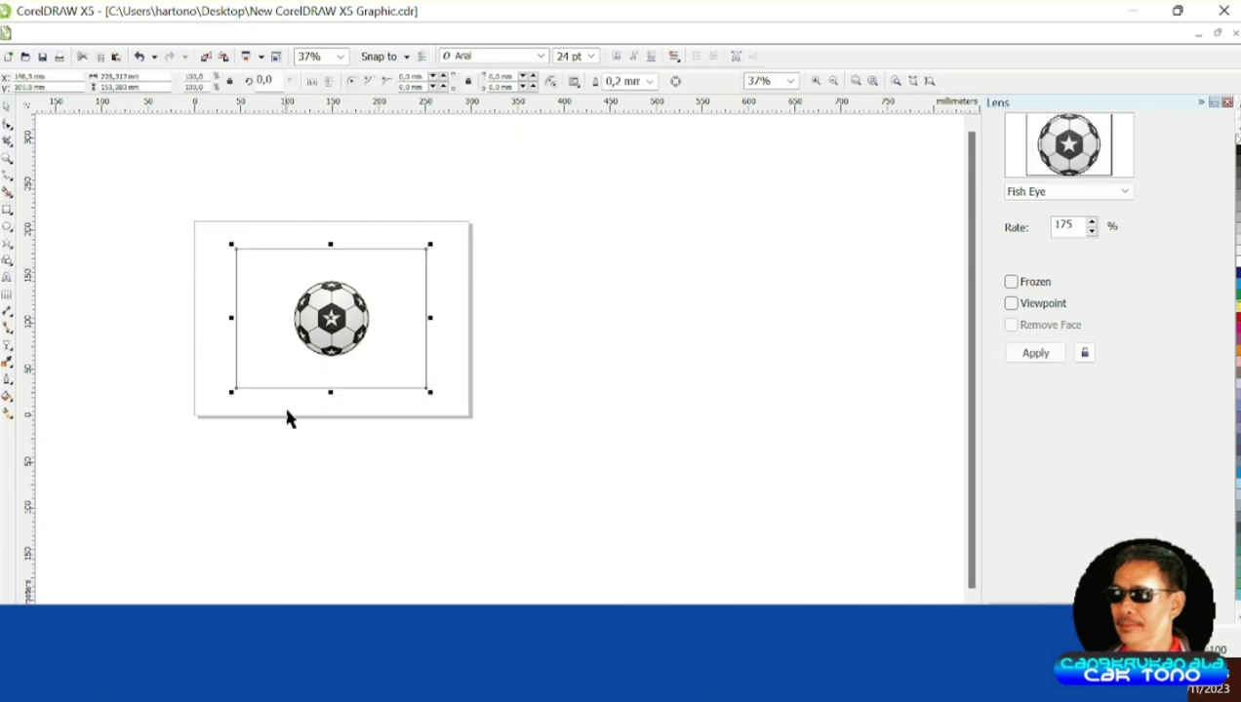
Stretch the rectangle downward and upward to about 184.5 mm high and center it on the page again.
scroll(288, 418, up, 1)
drag(367, 369, 367, 408)
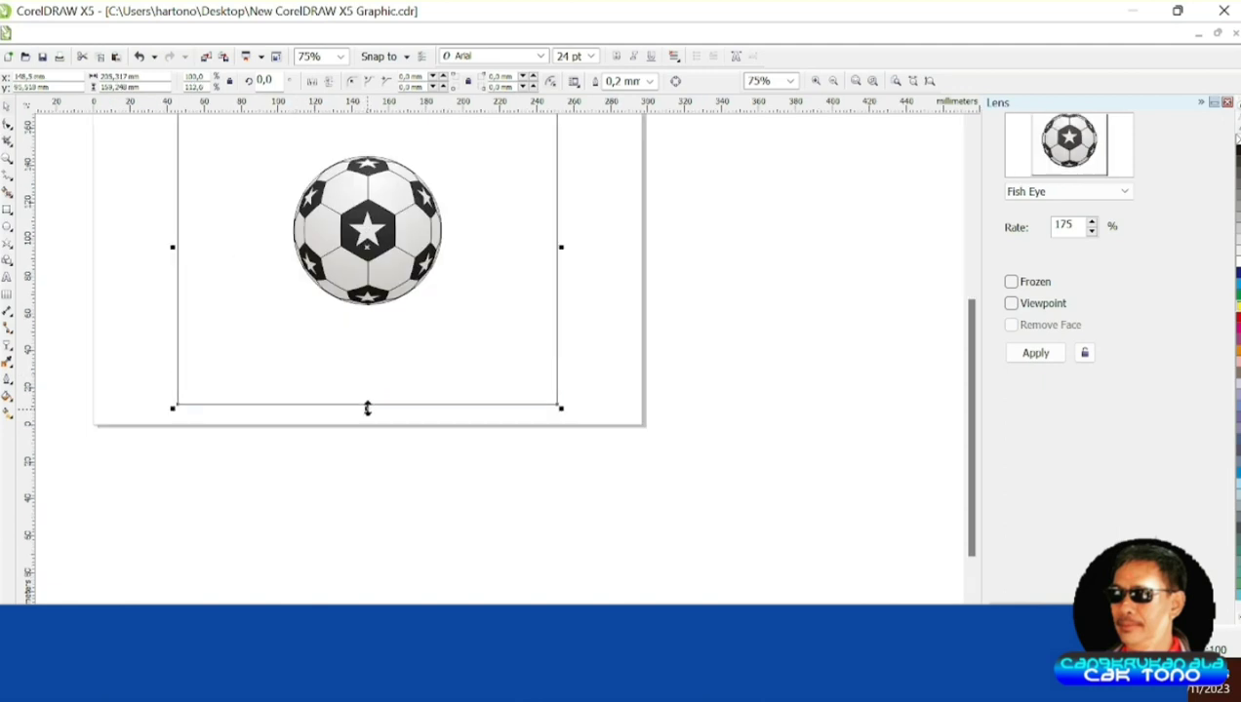
scroll(367, 409, down, 1)
drag(366, 237, 365, 224)
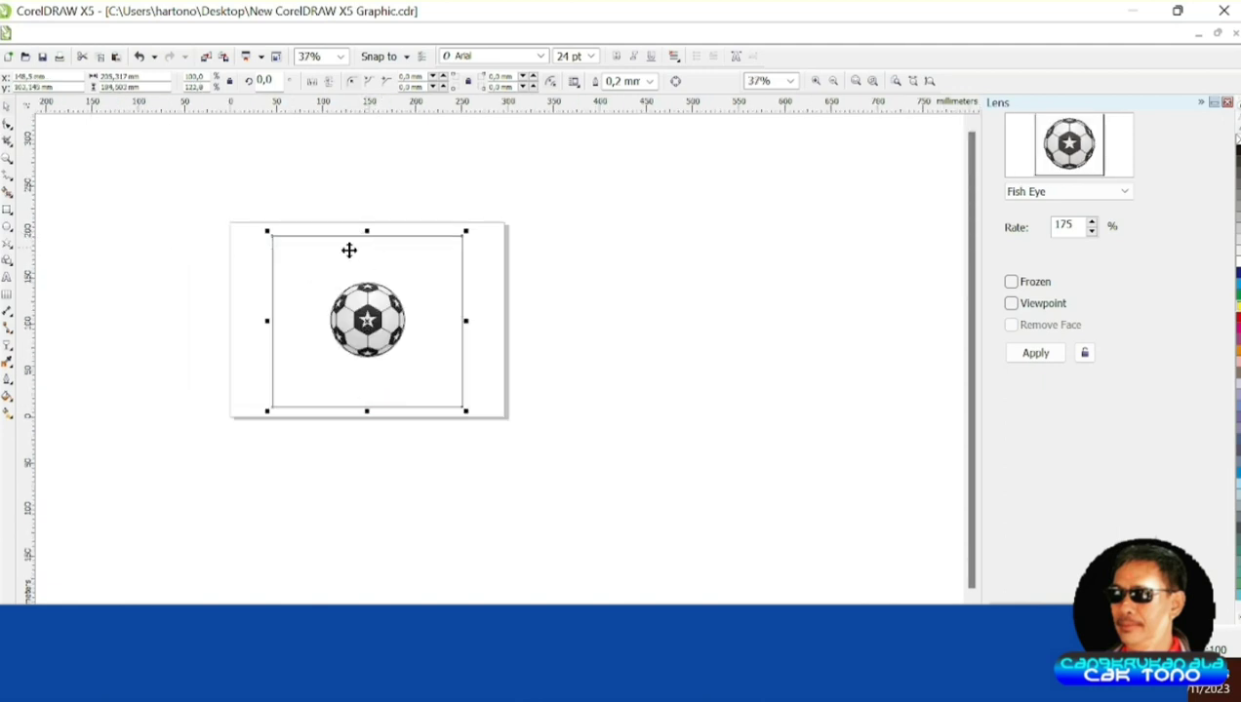
click(209, 296)
Fill the rectangle around the ball with solid green.
scroll(349, 328, up, 1)
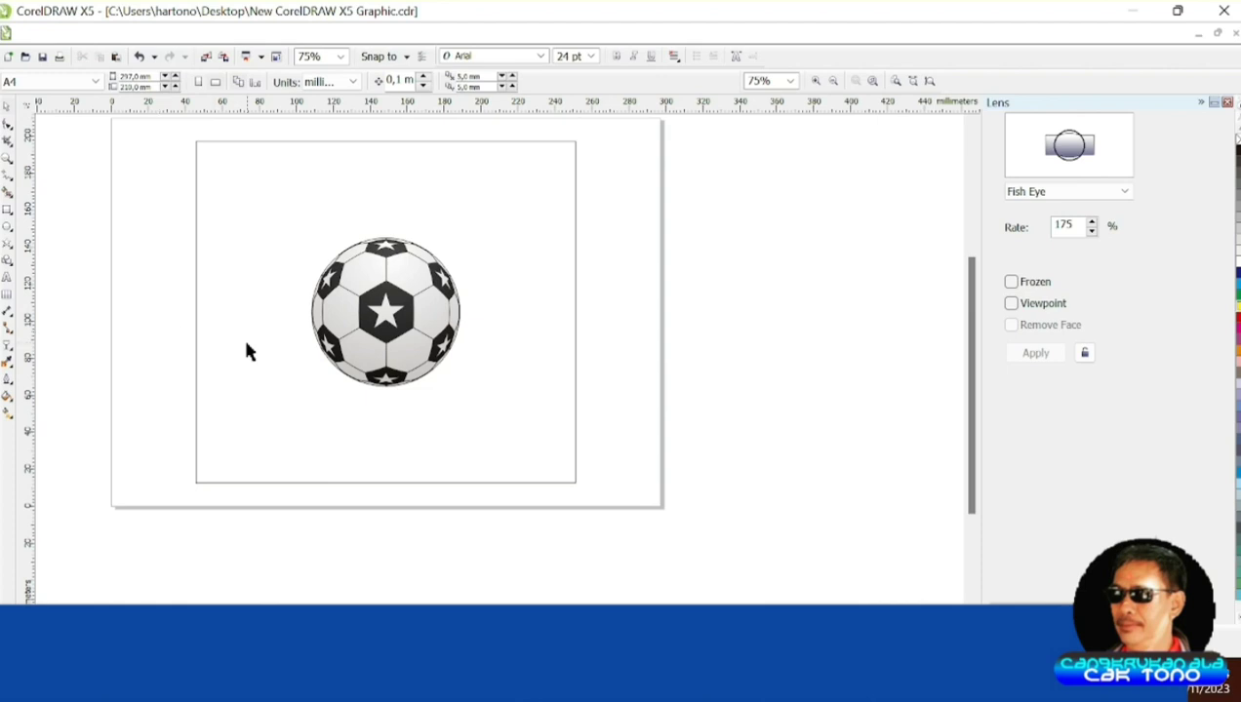
click(288, 359)
click(1231, 301)
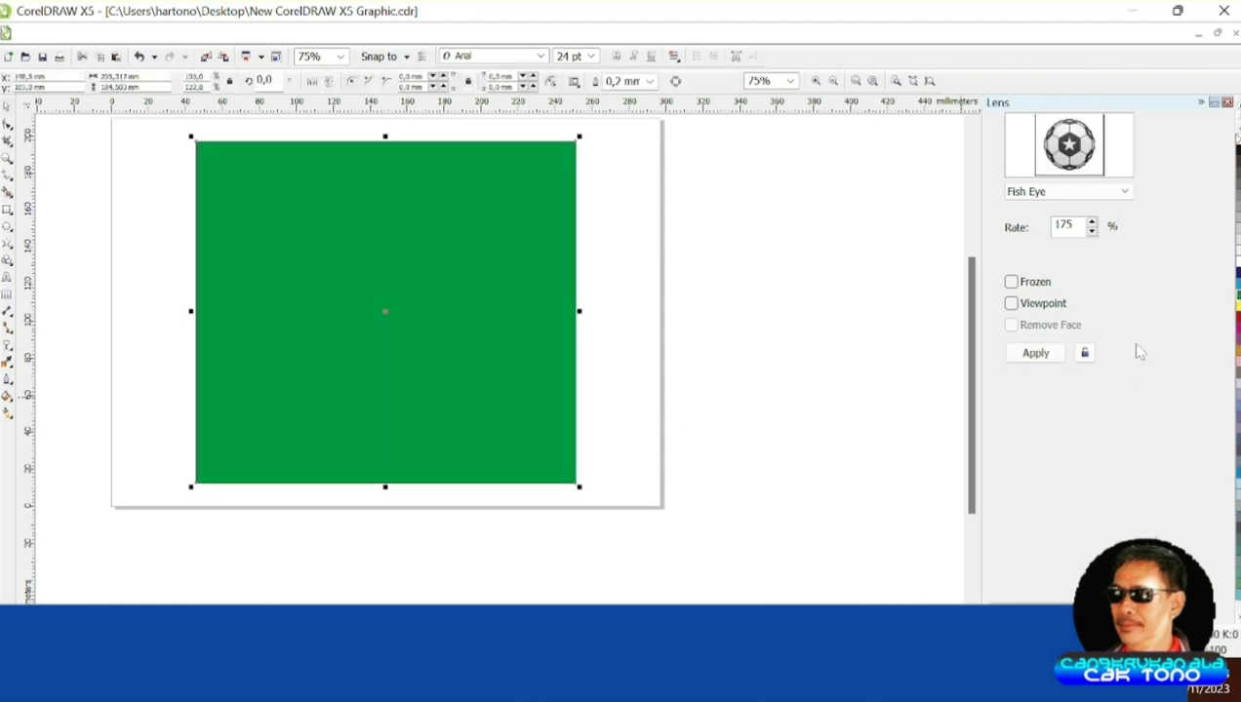
Send the green rectangle to the back of the page, behind the ball.
right_click(519, 376)
mouse_move(572, 239)
click(775, 71)
click(637, 326)
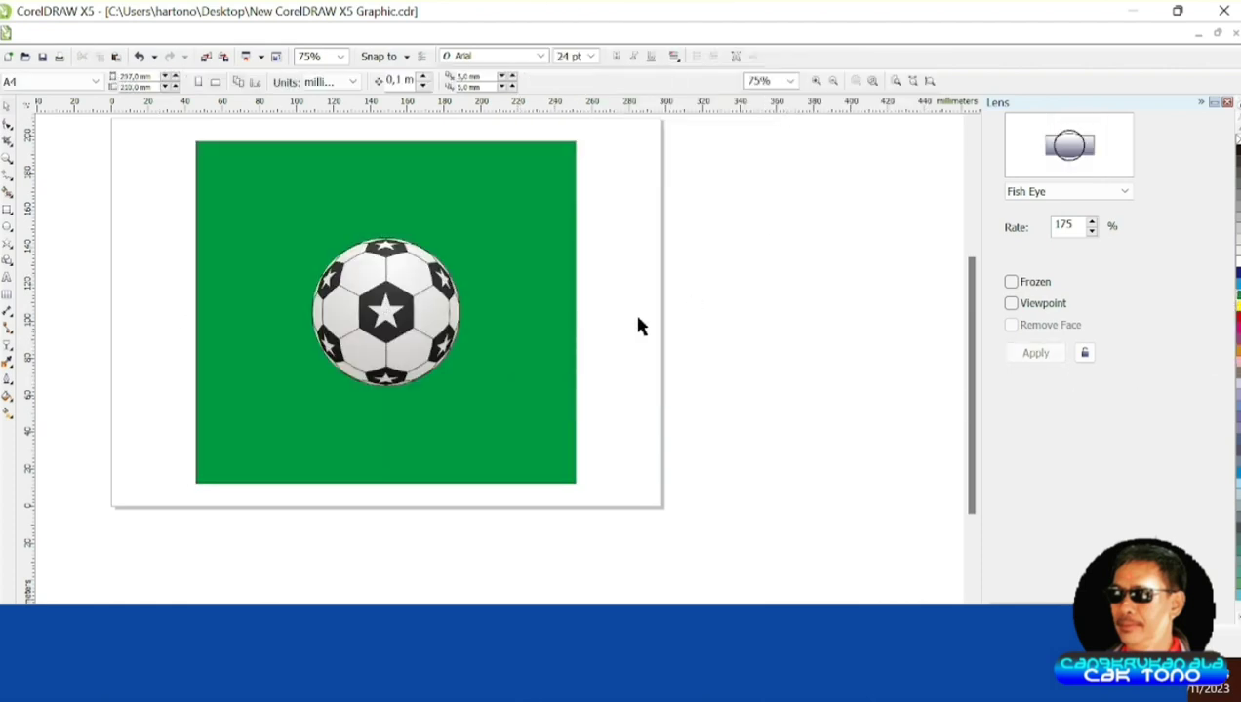
Draw a rectangle across the lower part of the green background and lower its top edge to the ball's base, about 52 mm high.
click(8, 293)
mouse_move(199, 313)
mouse_down()
mouse_move(269, 396)
mouse_move(575, 484)
mouse_up()
click(7, 106)
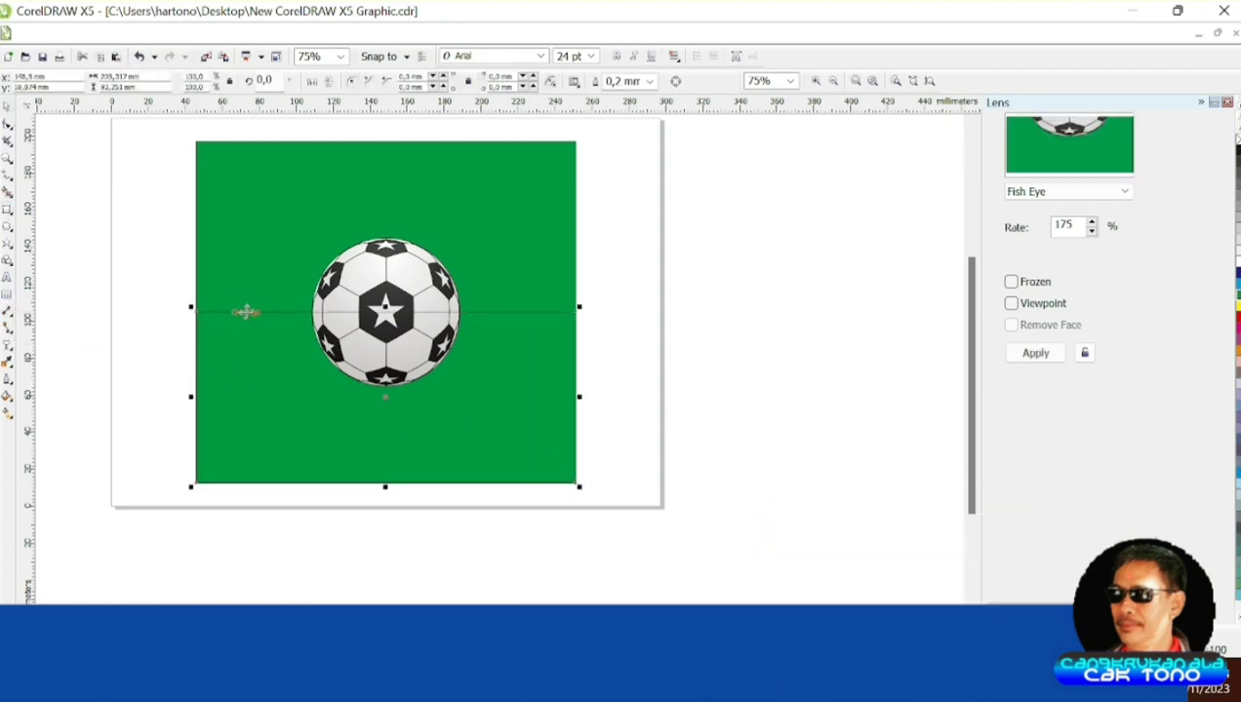
drag(386, 308, 385, 386)
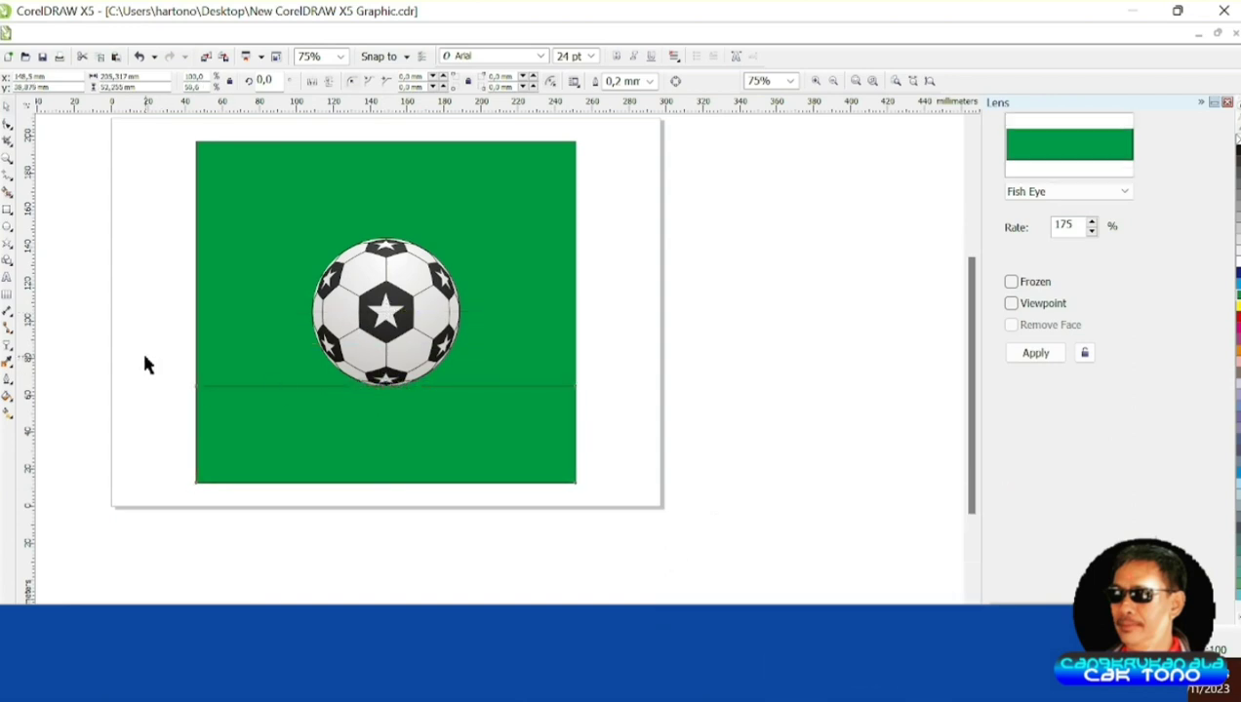
click(405, 356)
drag(462, 389, 439, 365)
key(ctrl+z)
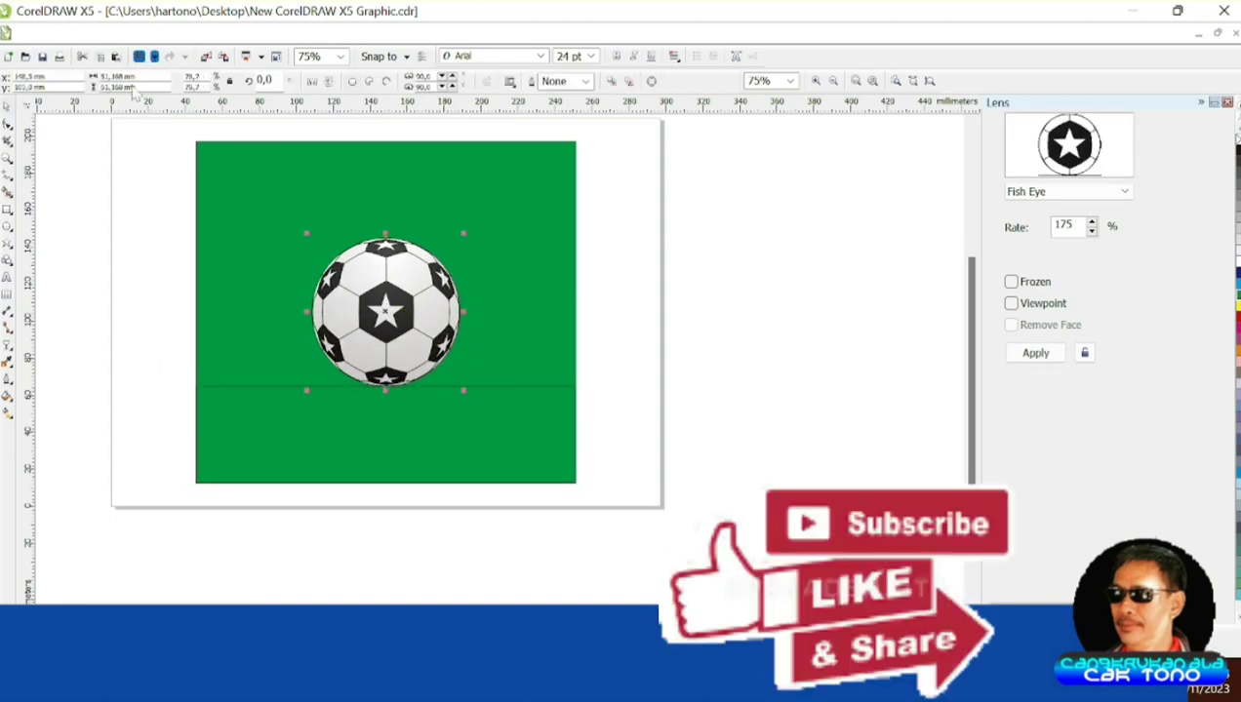
Group and shrink the whole ball to about 42 mm, and raise the lower rectangle's top edge to the ball's base.
mouse_move(75, 186)
mouse_down()
mouse_move(478, 402)
mouse_move(451, 354)
mouse_move(388, 368)
mouse_move(388, 349)
mouse_up()
click(391, 86)
click(388, 389)
click(386, 292)
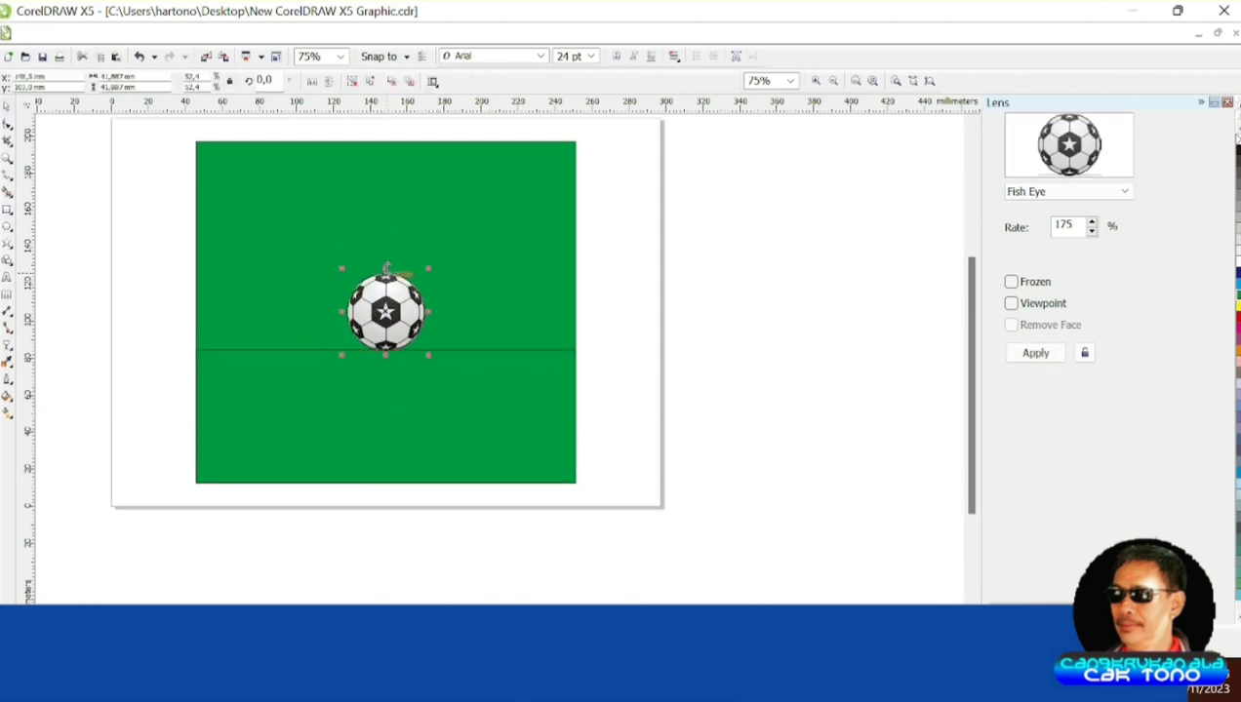
Mirror a copy of the ball vertically beneath it and set the copy's shading circle to a uniform transparency of 24.
drag(385, 271, 385, 434)
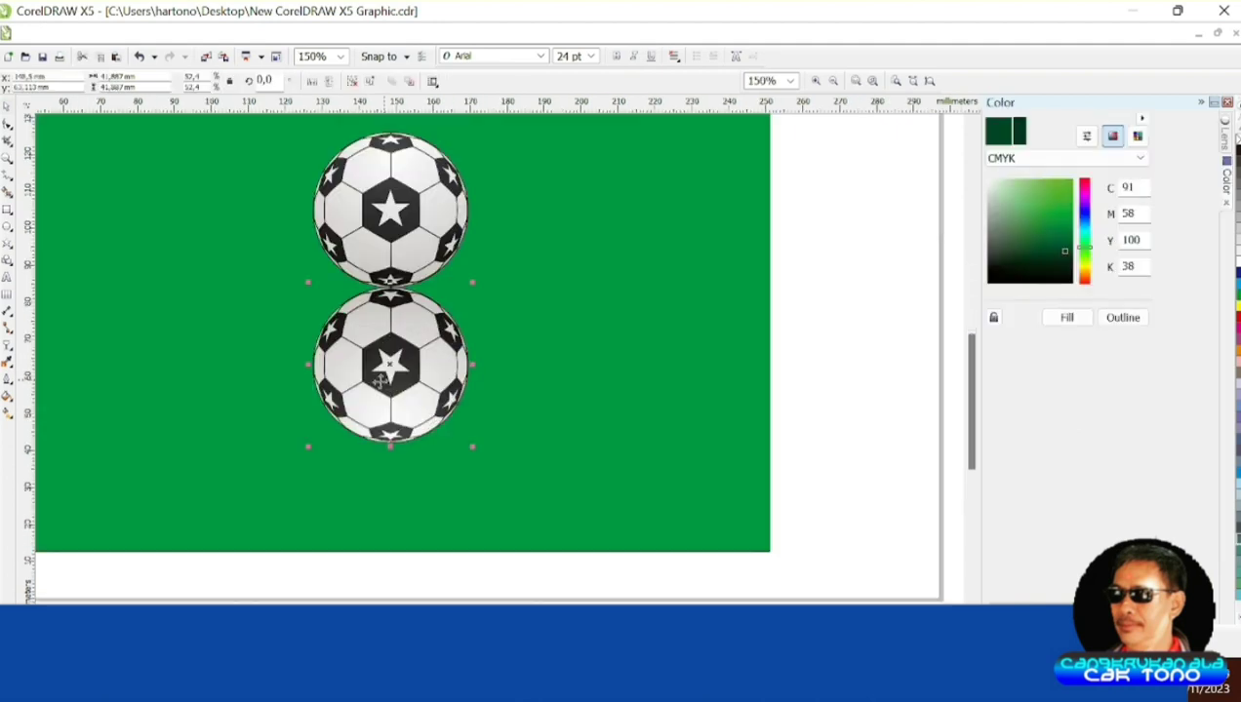
click(6, 347)
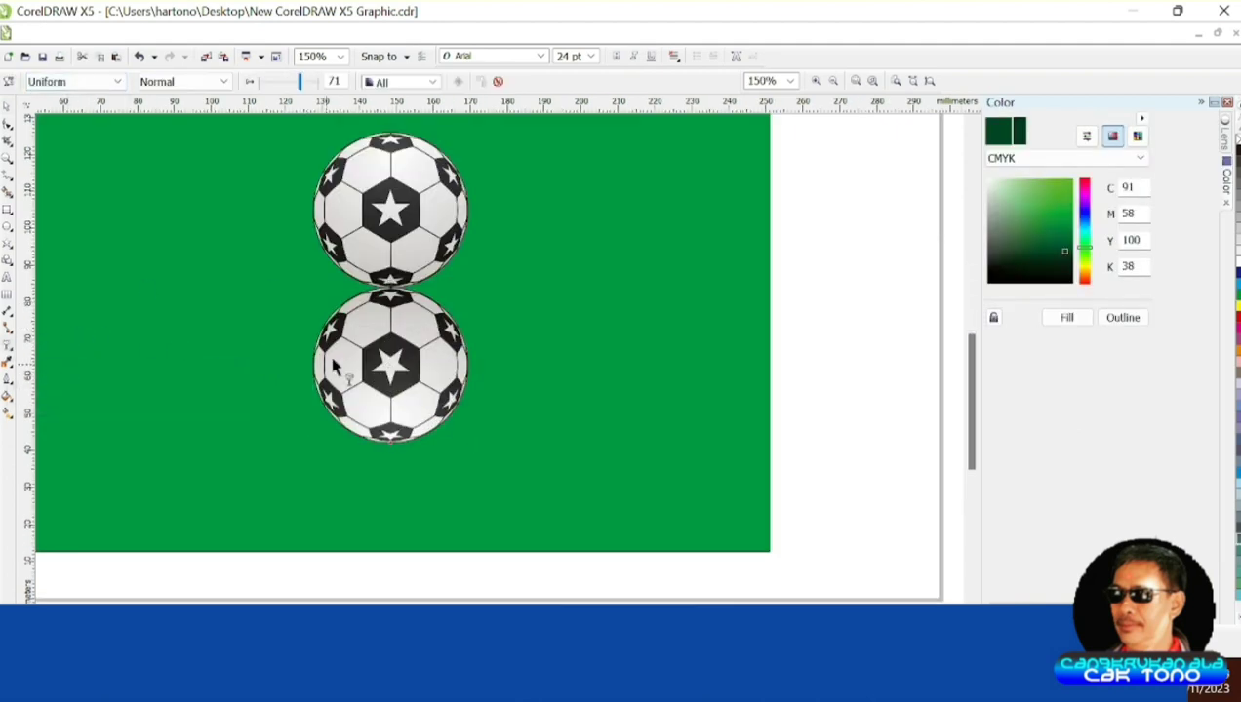
drag(299, 82, 267, 83)
click(274, 83)
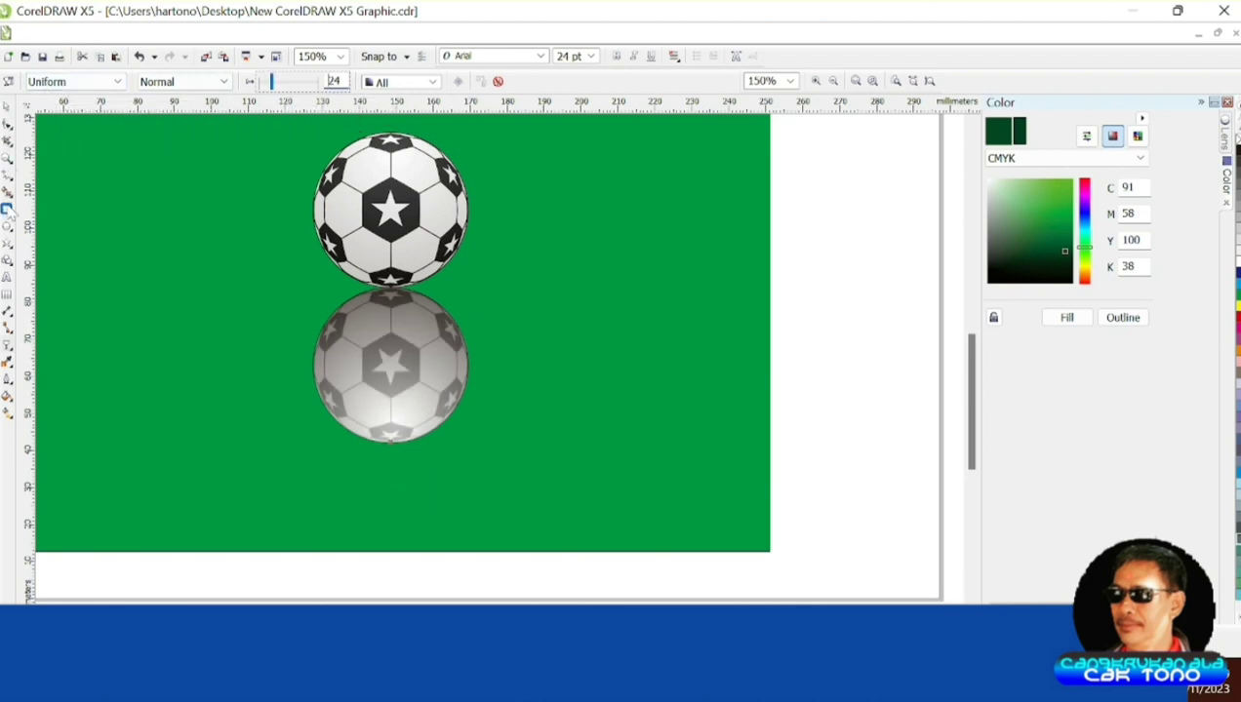
click(8, 110)
scroll(307, 248, down, 1)
click(448, 337)
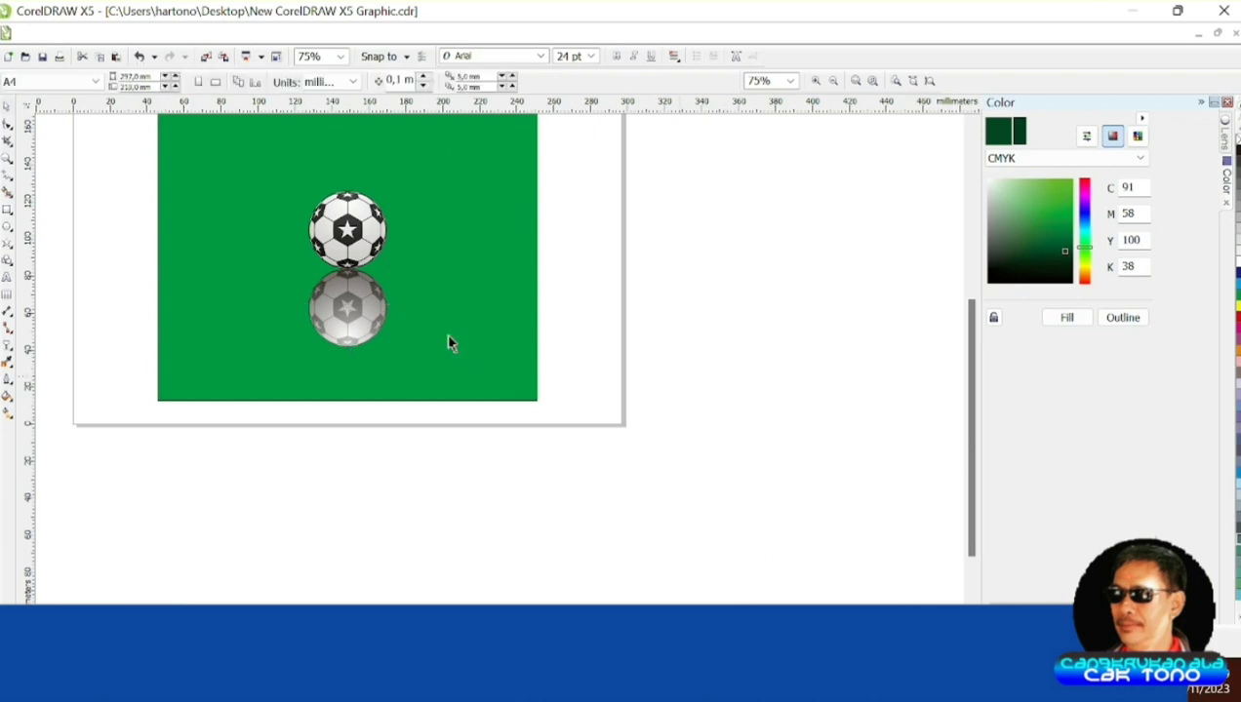
Ungroup the mirrored ball and change the end color of its shading circle's radial fountain fill to a darker color.
scroll(327, 296, up, 2)
click(327, 330)
scroll(327, 330, down, 2)
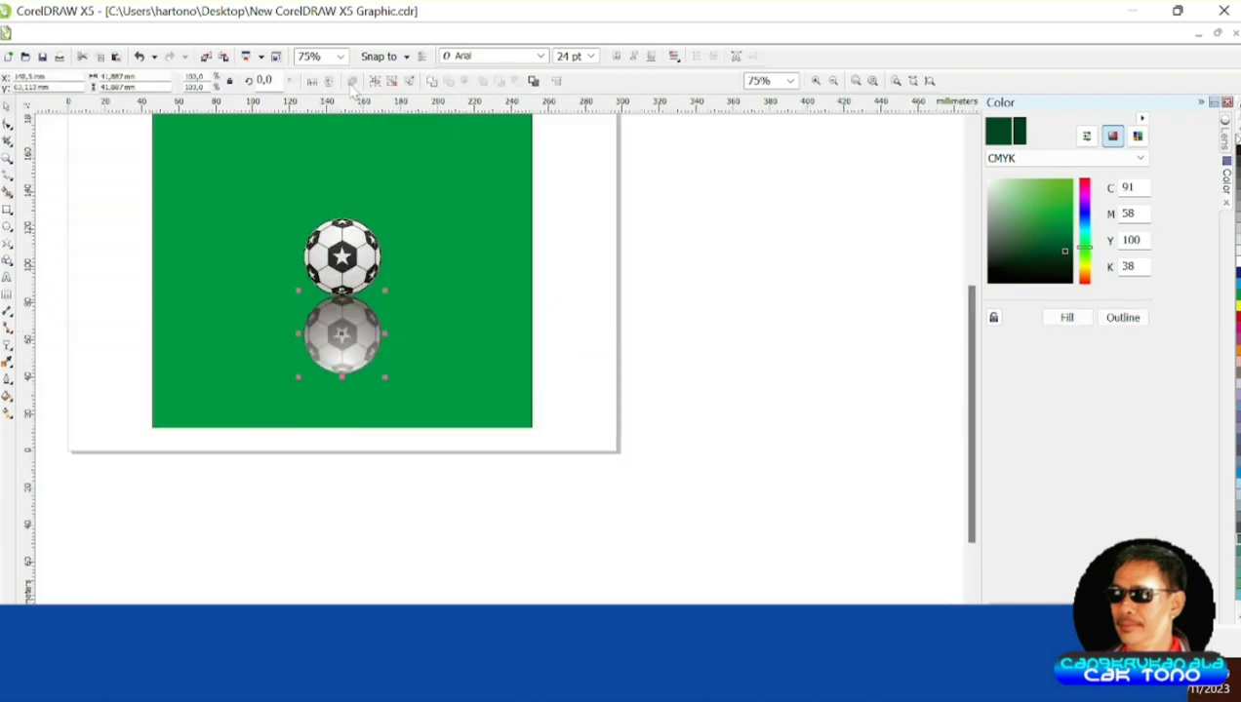
click(7, 395)
click(68, 417)
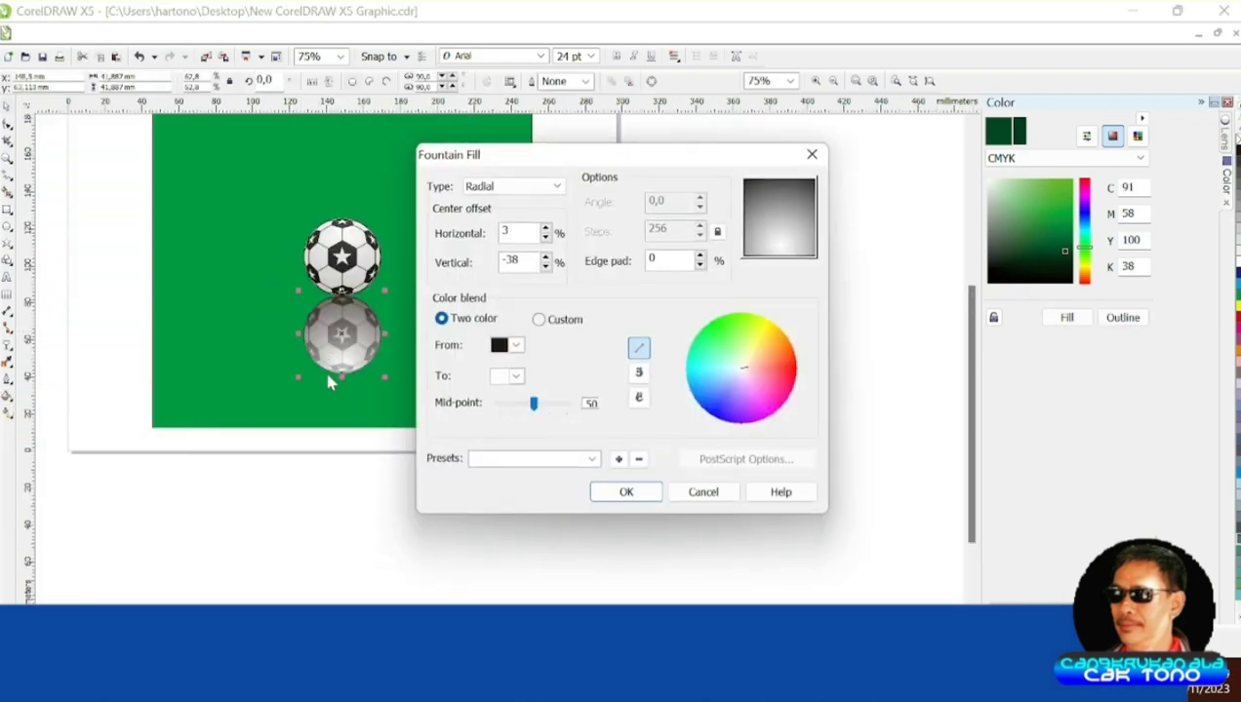
click(518, 377)
click(495, 393)
click(597, 486)
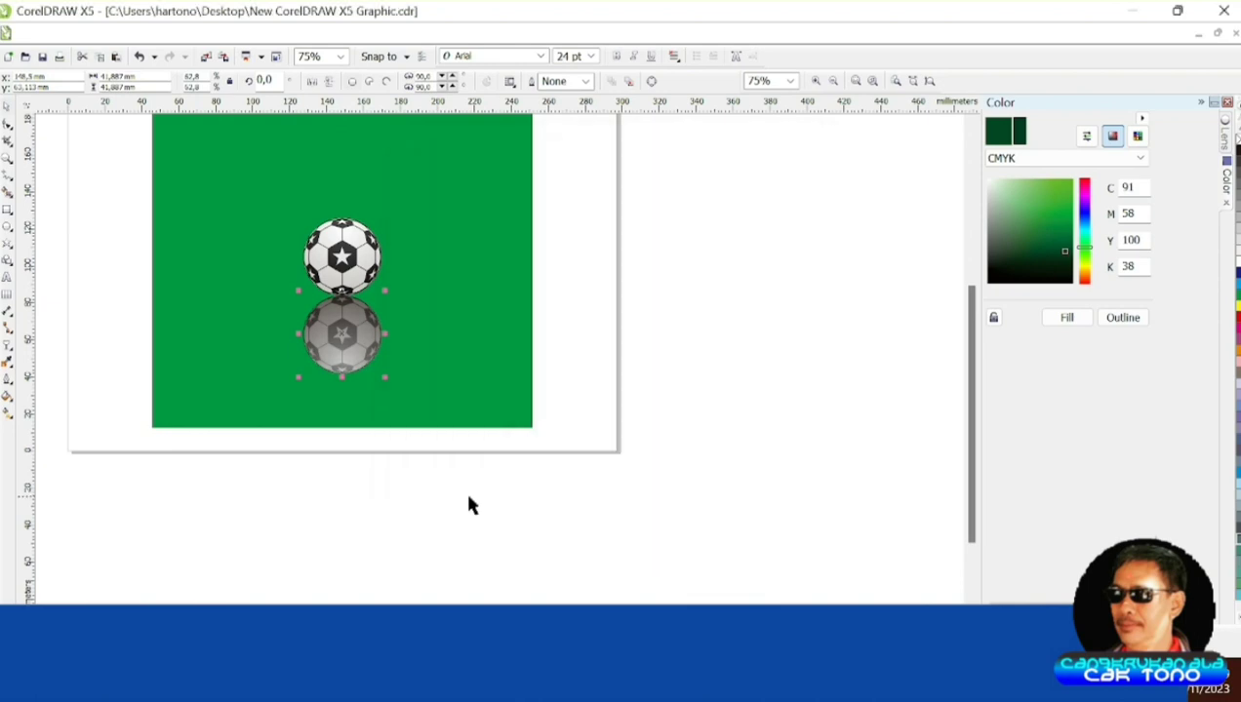
click(466, 494)
Draw a rectangle about 205 mm wide and 68 mm high over the background's lower part and fill it with dark green C91 M58 Y100 K38.
scroll(347, 326, up, 3)
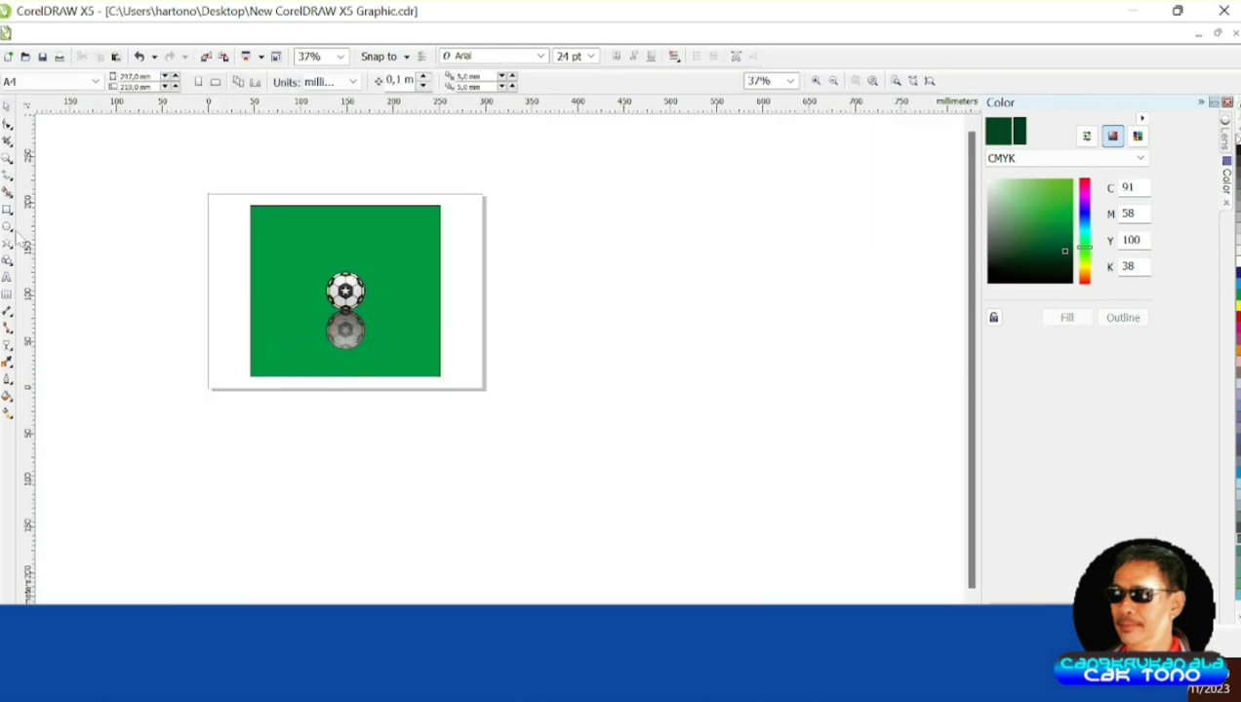
click(7, 210)
drag(245, 313, 444, 380)
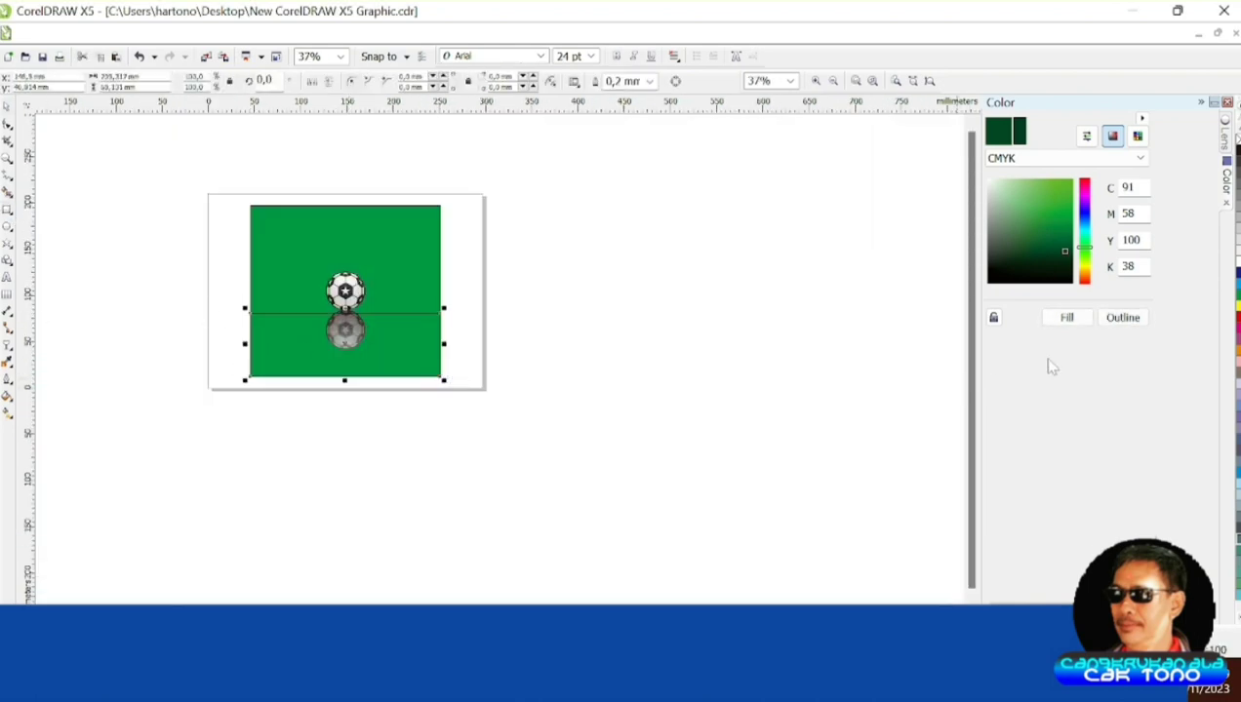
click(1067, 317)
Bring the mirrored ball to the front of the page, above the dark green rectangle.
click(7, 107)
drag(195, 298, 393, 354)
right_click(344, 330)
mouse_move(407, 181)
click(577, 180)
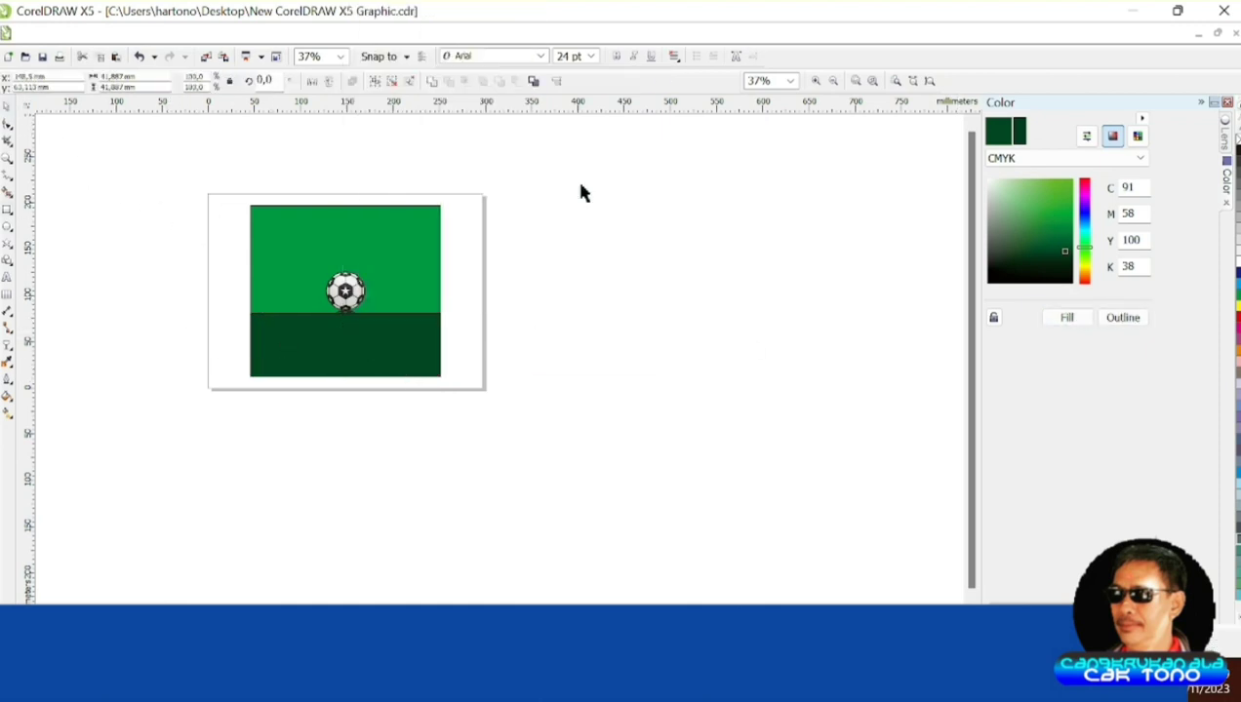
click(578, 181)
Raise the dark green rectangle's top edge to the point where the ball and its reflection touch.
scroll(349, 341, up, 3)
scroll(394, 312, up, 3)
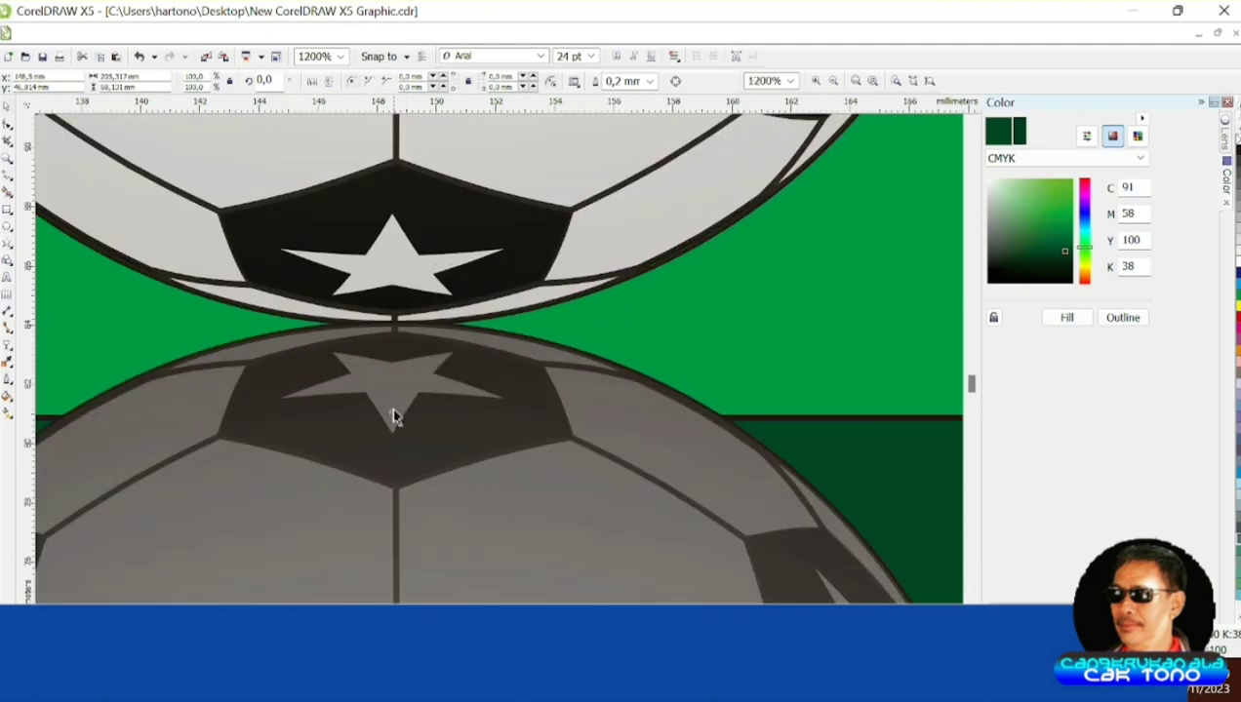
drag(390, 103, 395, 324)
scroll(394, 331, down, 6)
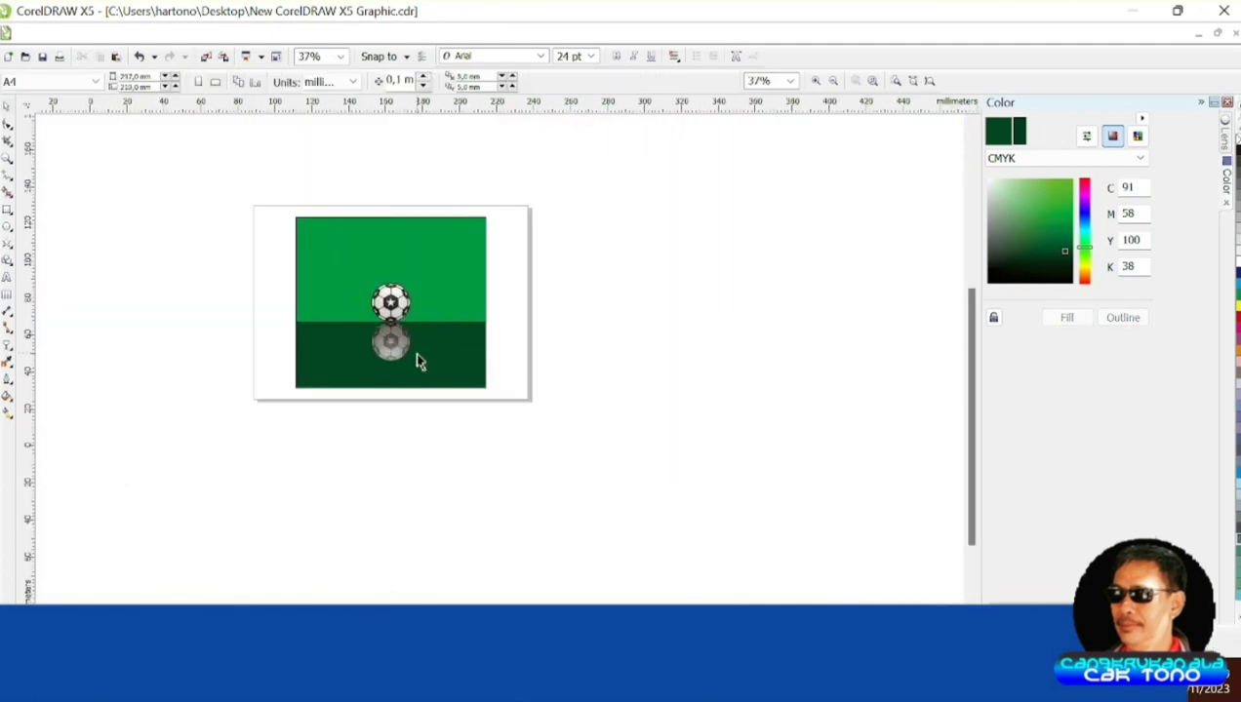
Fill the reflection's shading circle with C91 M76 Y95 K73 and apply a linear transparency that fades it out downward.
scroll(390, 351, up, 4)
scroll(406, 360, down, 2)
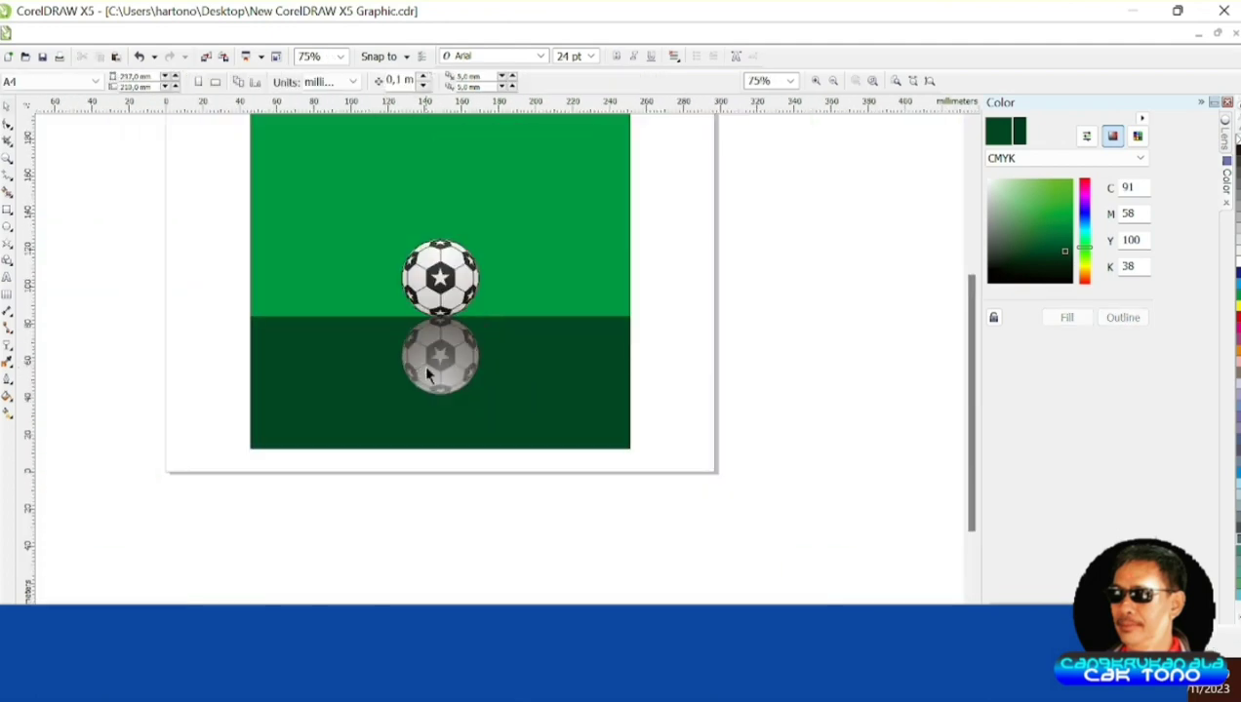
click(432, 377)
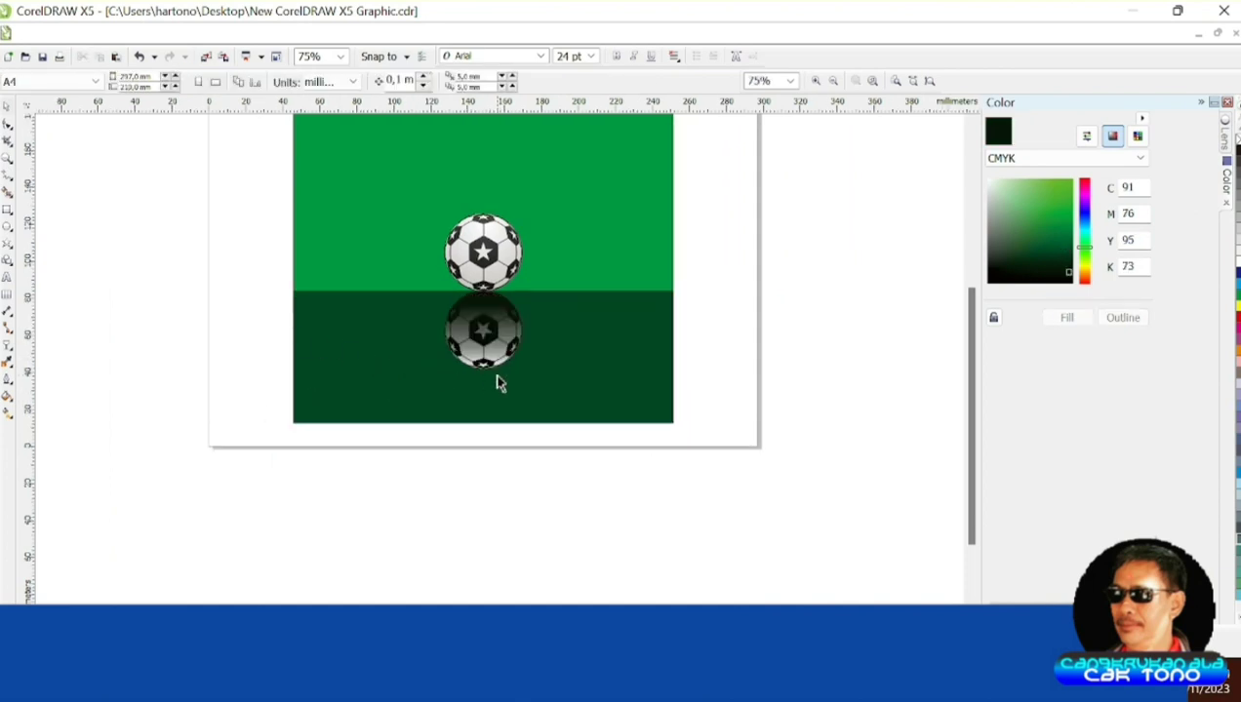
scroll(498, 378, up, 1)
scroll(491, 359, down, 1)
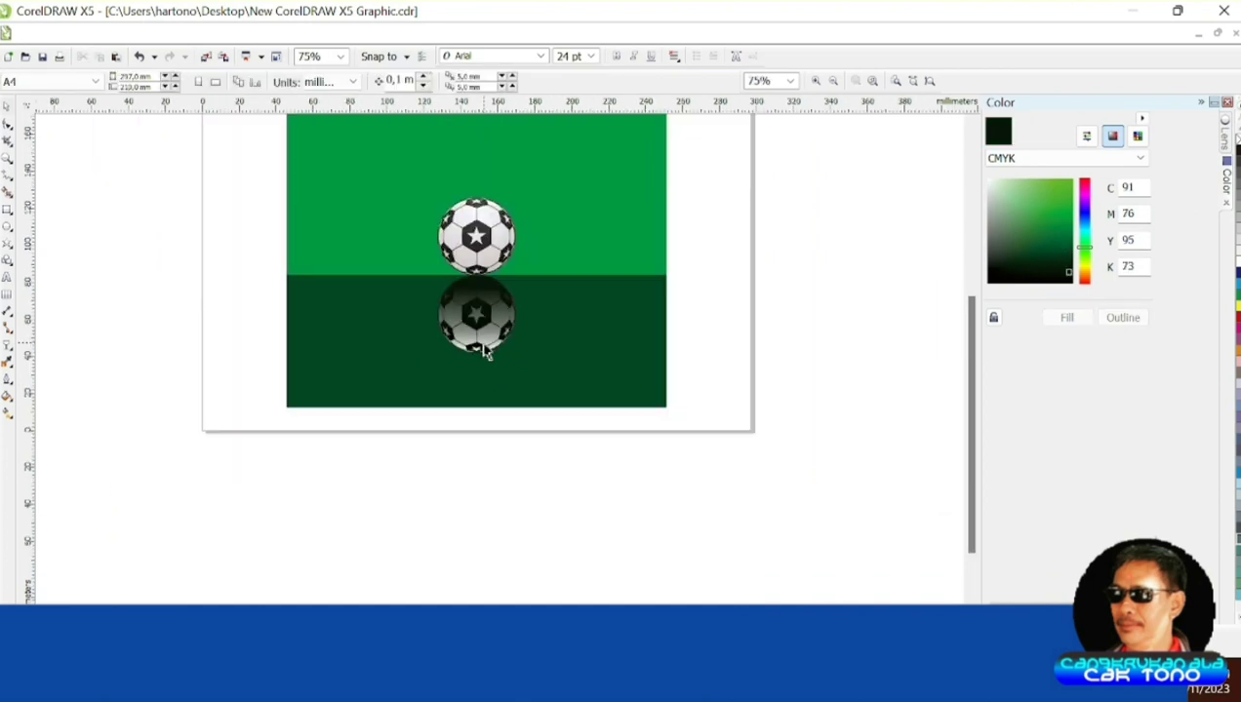
Recolor the reflection's shading circle to dark green C91 M65 Y100 K55.
click(483, 344)
key(g)
scroll(474, 323, up, 2)
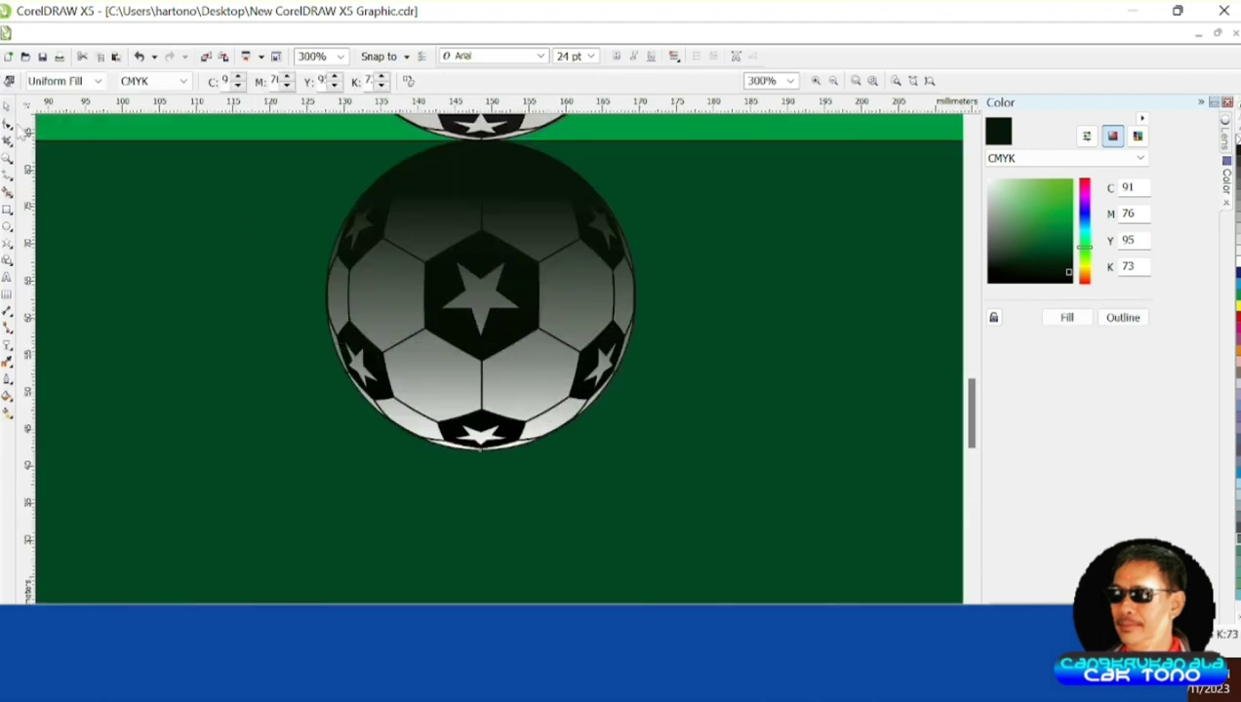
key(space)
scroll(369, 325, down, 1)
key(g)
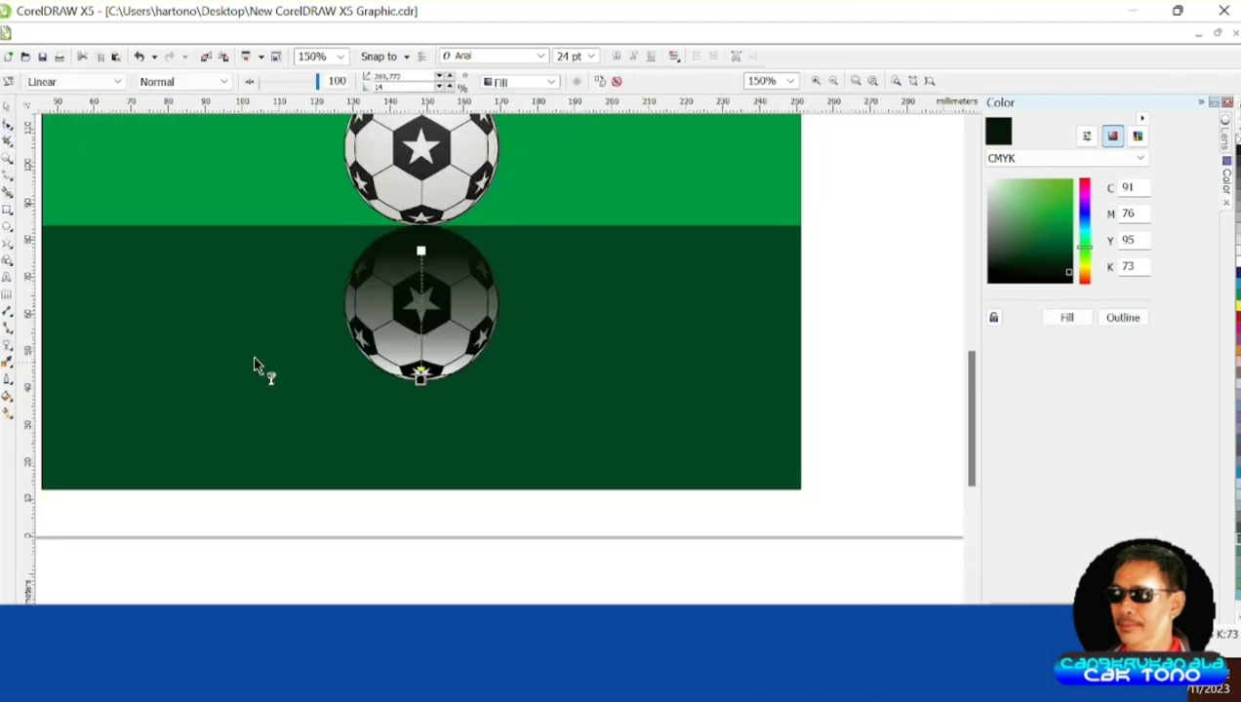
click(420, 251)
click(1066, 257)
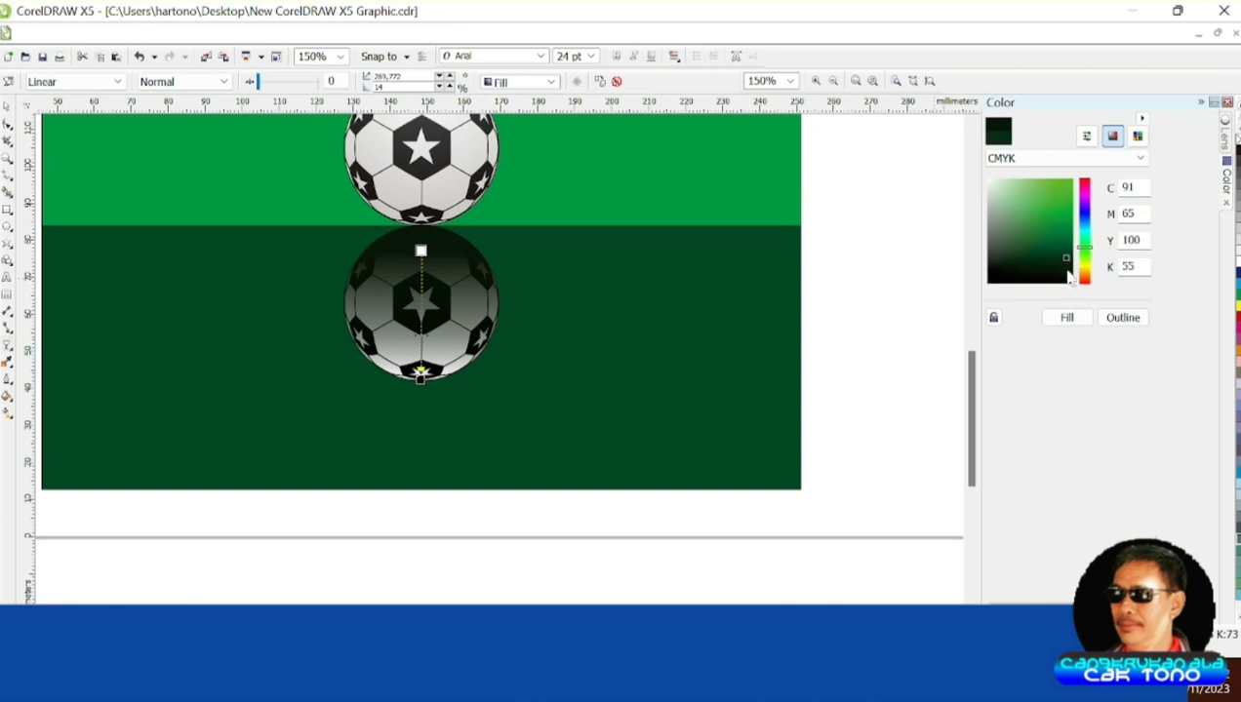
click(1067, 318)
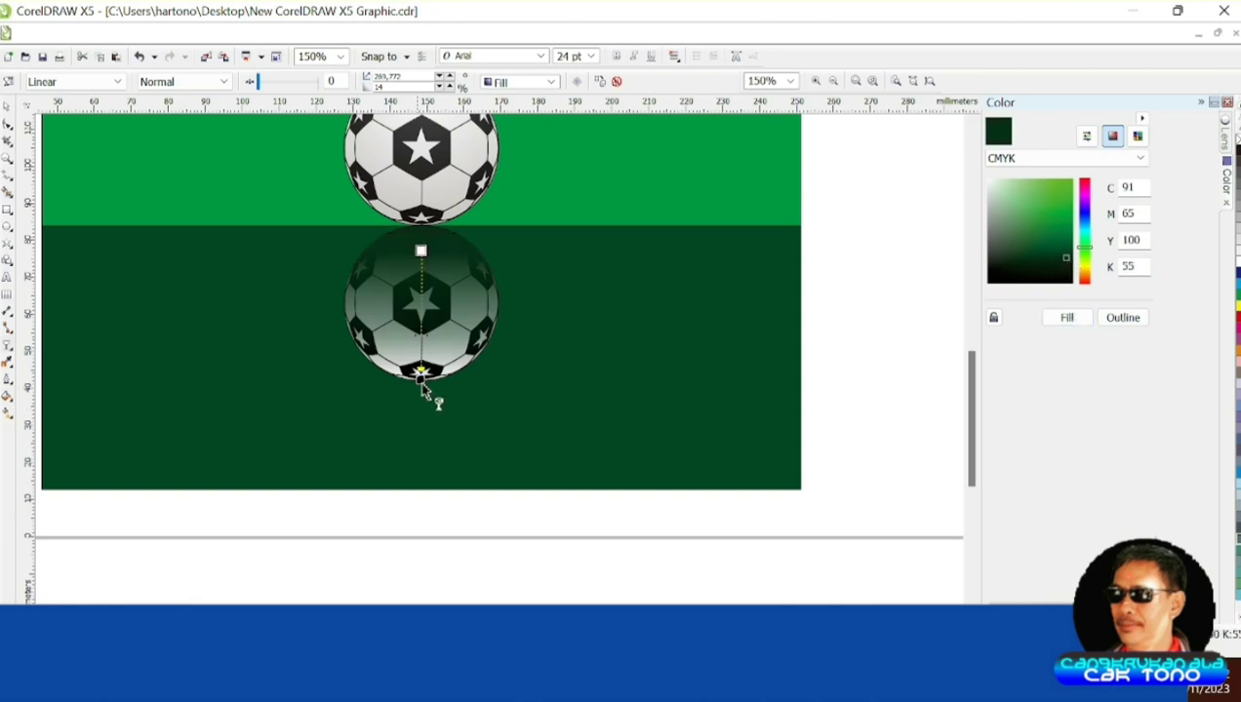
Stretch the shading's linear transparency so it starts at the reflection's top edge and ends just below the reflection.
key(space)
click(419, 348)
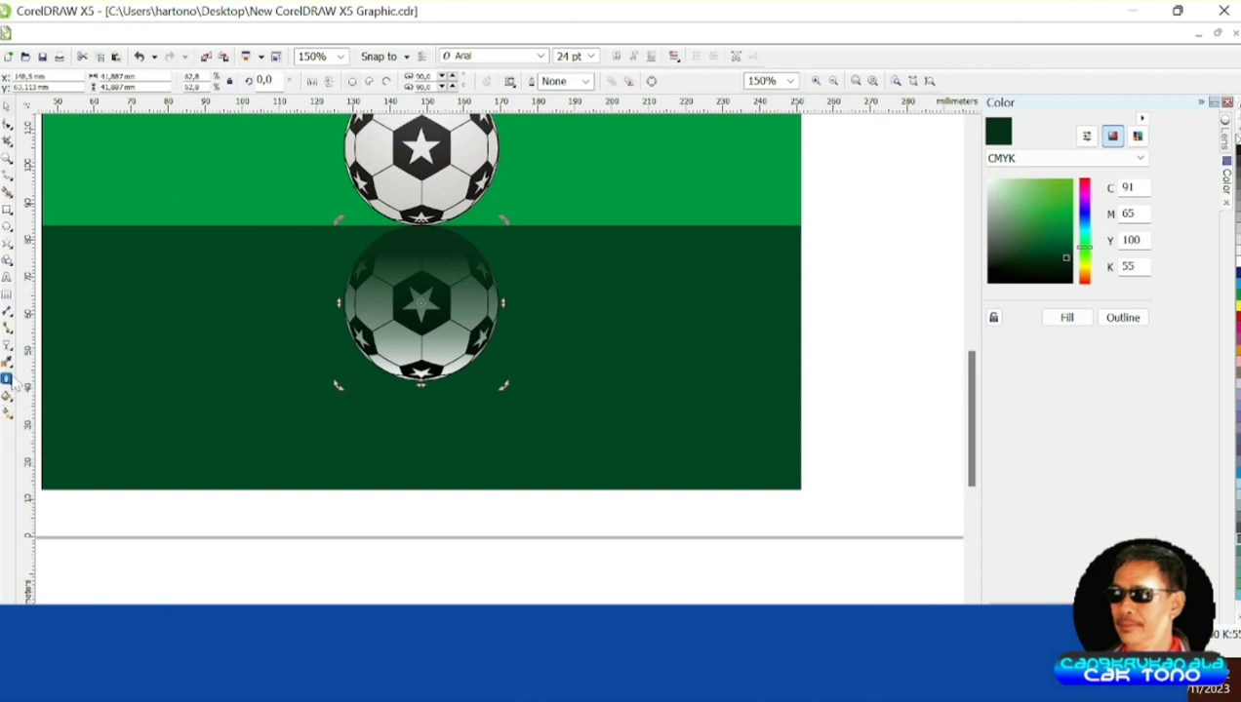
click(8, 381)
drag(418, 255, 419, 224)
drag(420, 379, 421, 407)
scroll(421, 407, down, 3)
scroll(420, 407, up, 2)
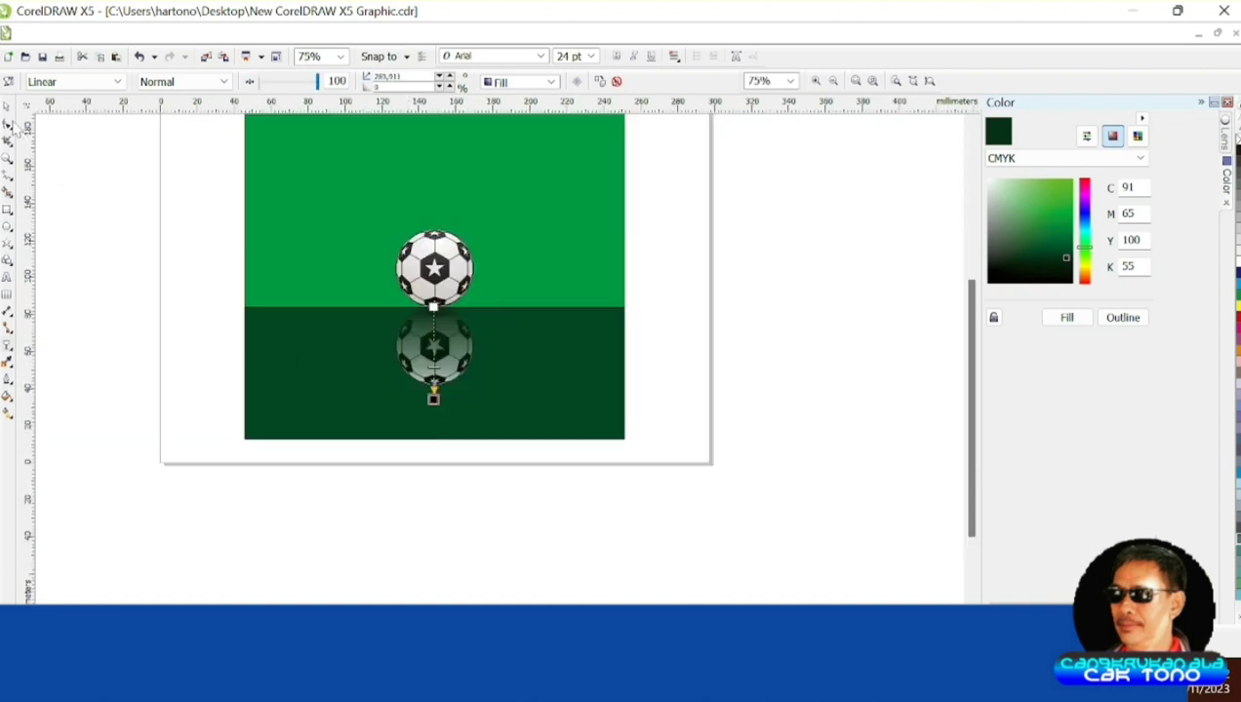
Deselect everything, close the Color docker and fit the finished artwork in the view.
click(7, 106)
click(132, 213)
click(1226, 102)
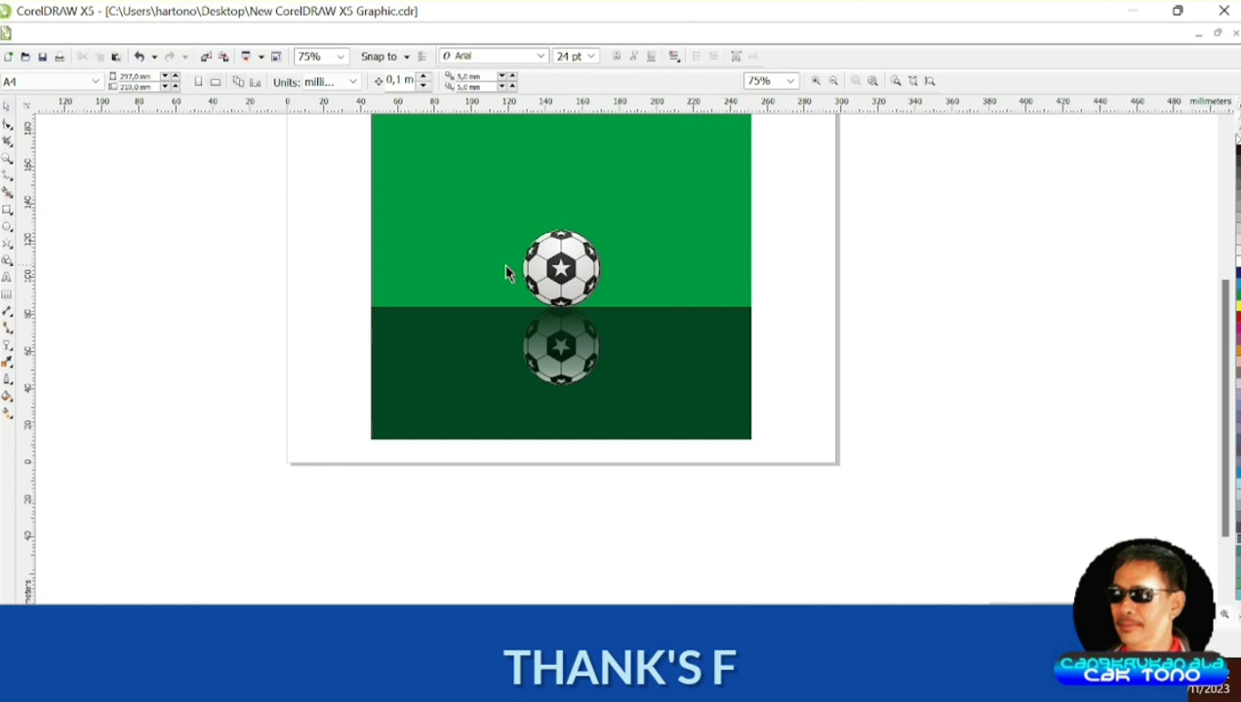
click(340, 55)
click(310, 72)
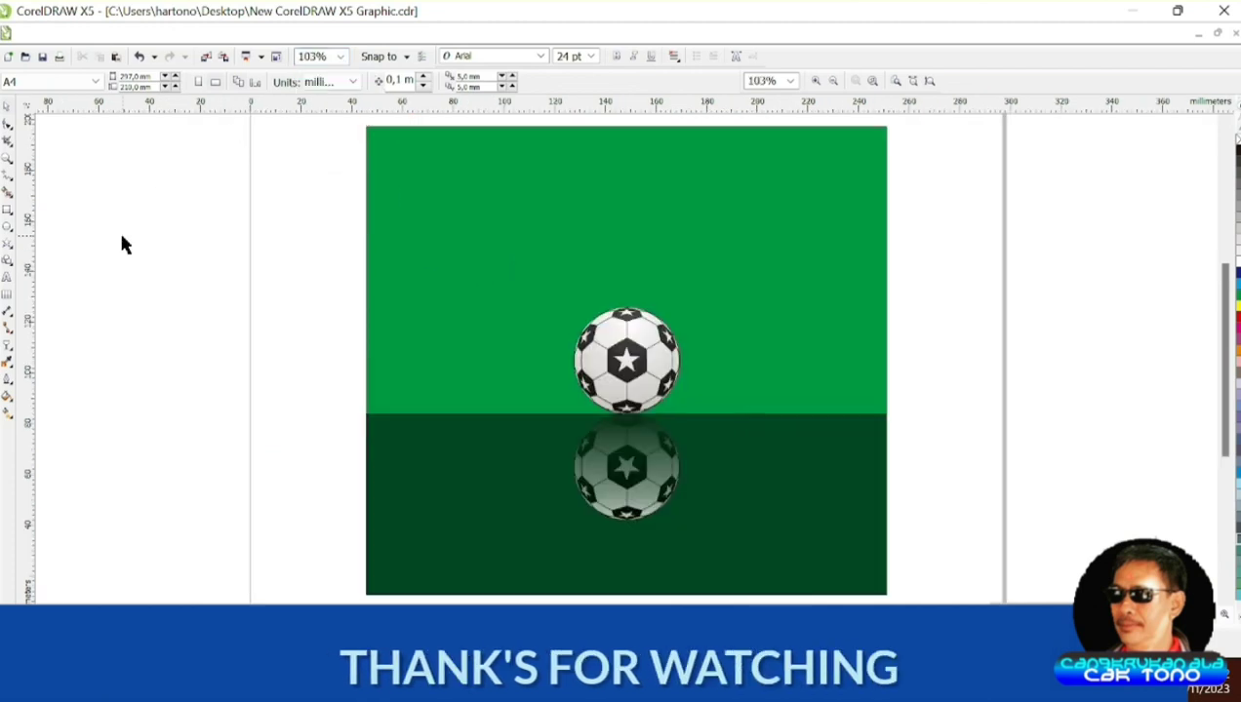